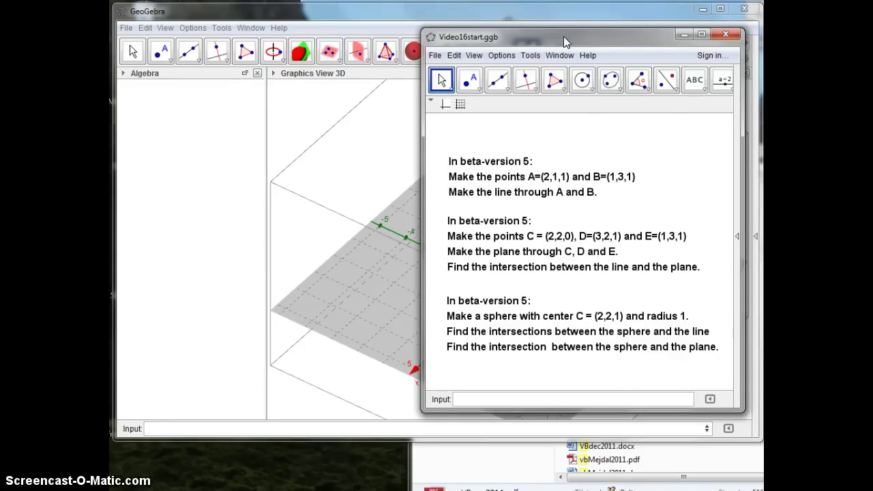
Step: Move the task sheet aside and define the 3D points A = (2, 1, 1) and B = (1, 3, 1)
left_click_drag(564, 36, 763, 51)
left_click(147, 426)
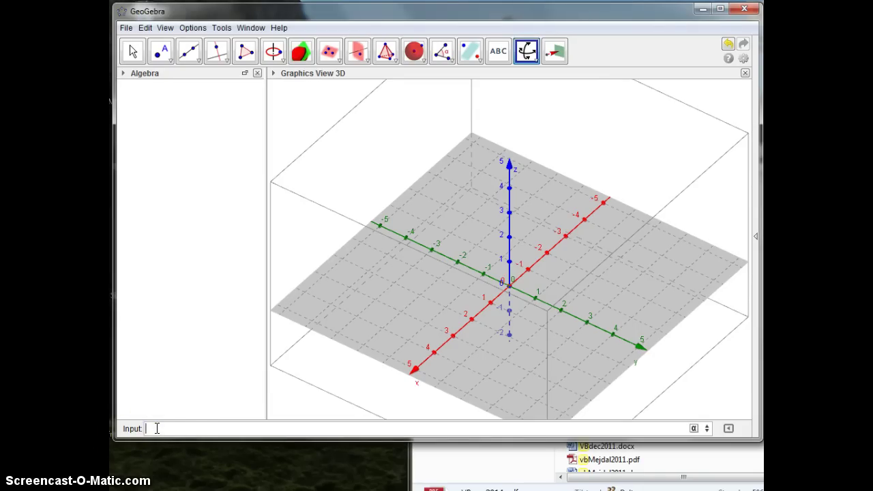
type("A = (2, 1, 1")
key("Return")
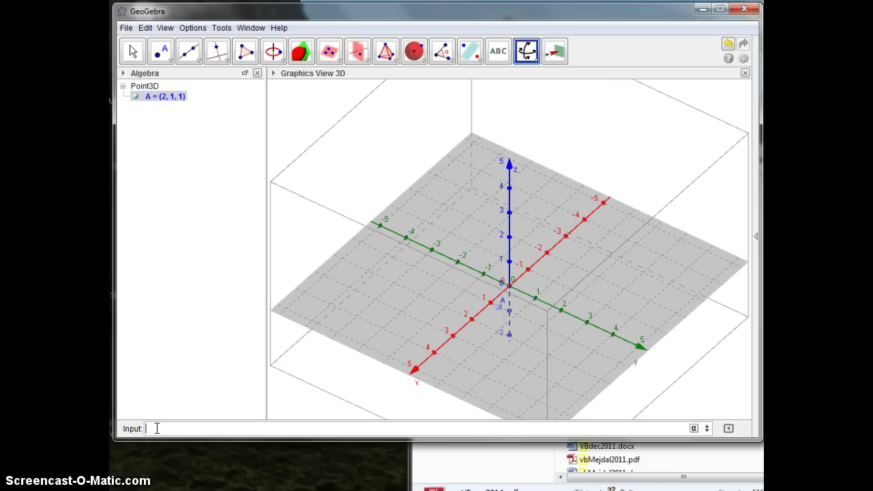
type("B = (1, 3, 1")
key("Return")
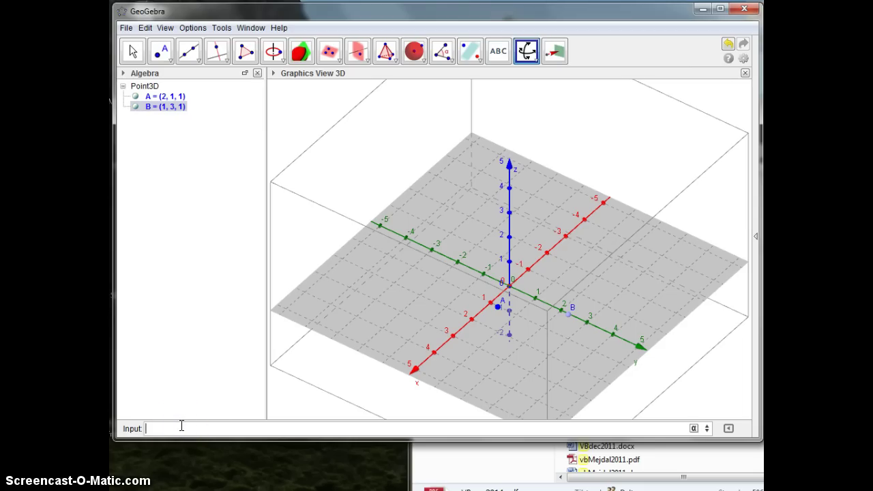
Step: Create the line through points A and B with the Line command
type("lin")
key("Return")
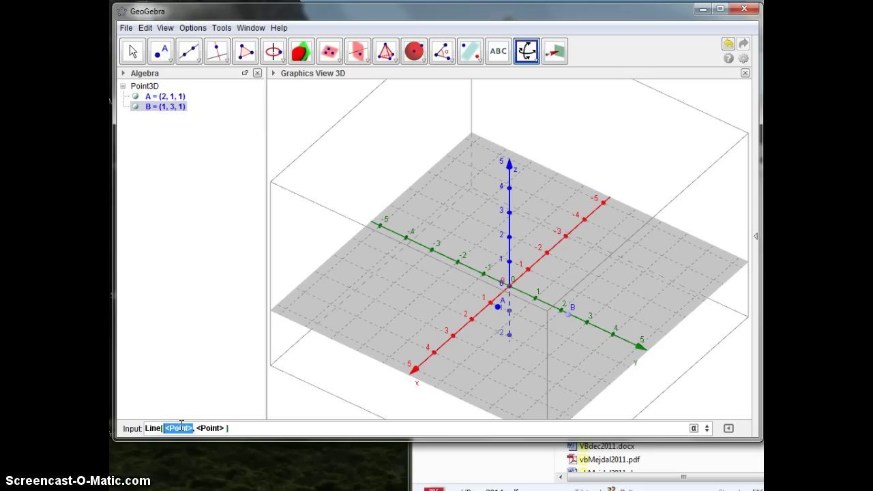
type("A")
key("Tab")
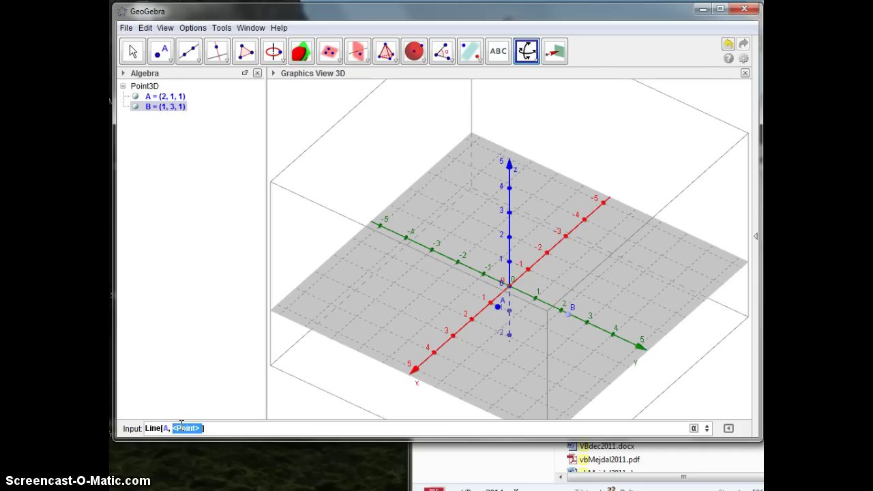
type("B")
key("Return")
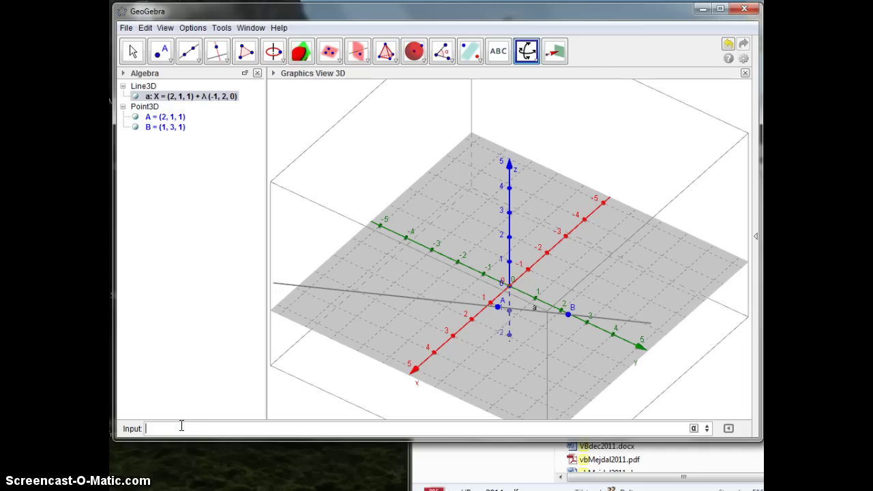
left_click(527, 50)
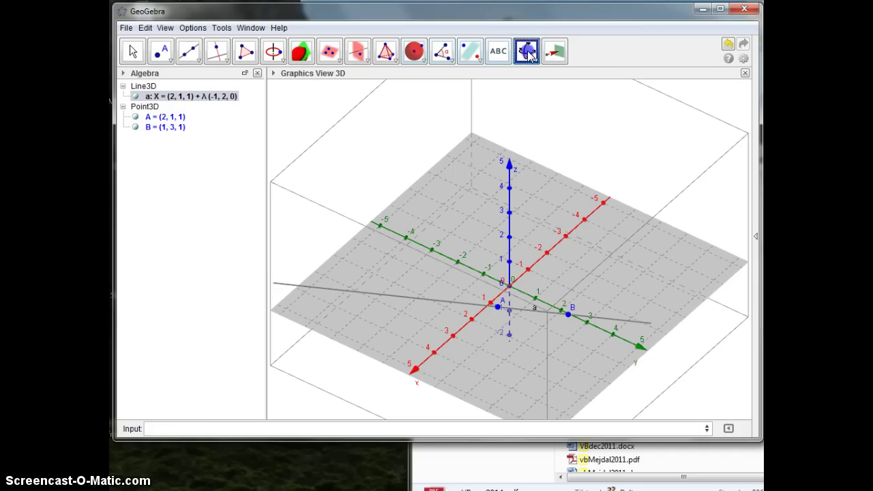
mouse_move(582, 286)
left_mouse_down()
mouse_move(580, 255)
mouse_move(574, 302)
mouse_move(578, 284)
left_mouse_up()
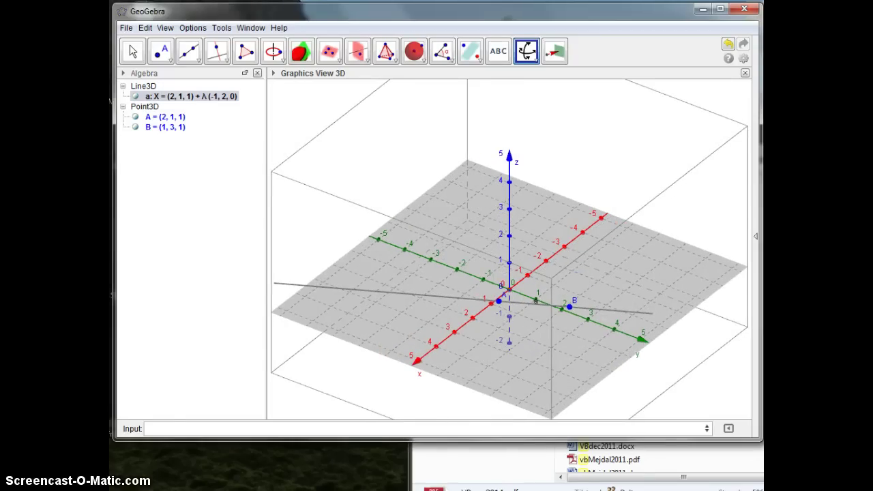
Step: Check the task sheet and create the plane through the points (2, 2, 0), (3, 2, 1) and (1, 3, 1)
left_click_drag(761, 49, 607, 48)
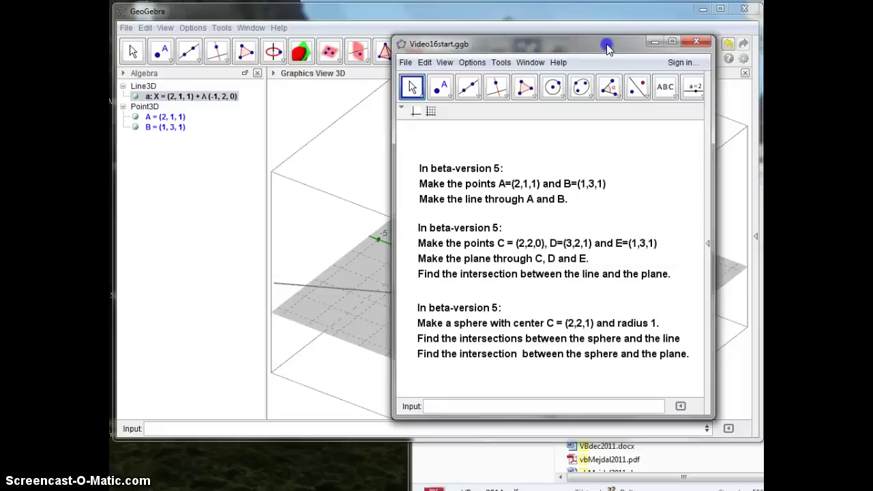
left_click_drag(607, 47, 760, 49)
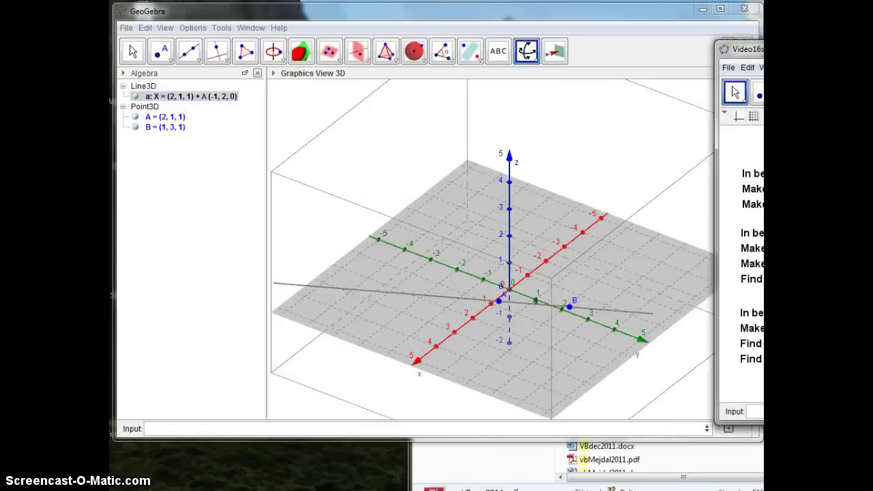
left_click(736, 92)
left_click(168, 427)
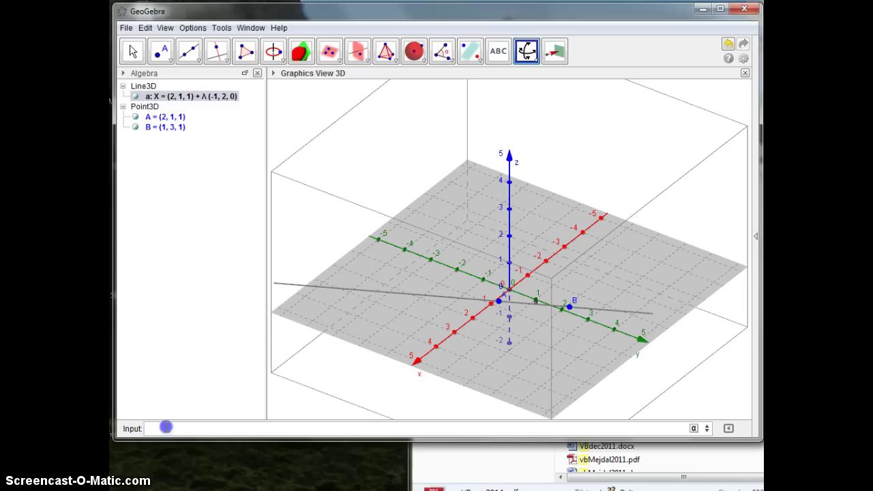
type("plan")
key("Down")
key("Down")
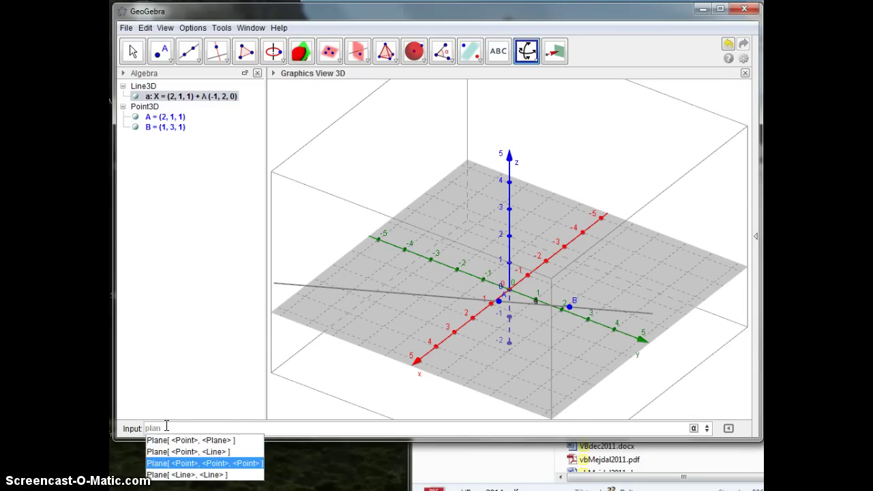
key("Return")
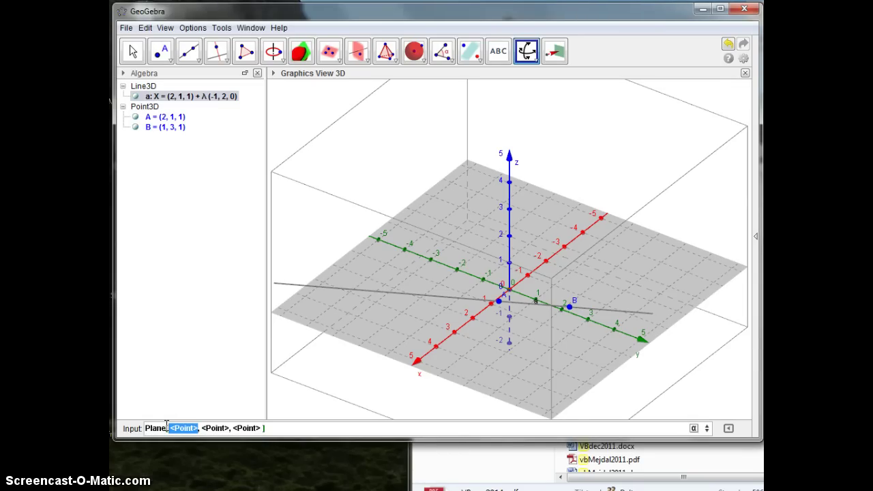
key("BackSpace")
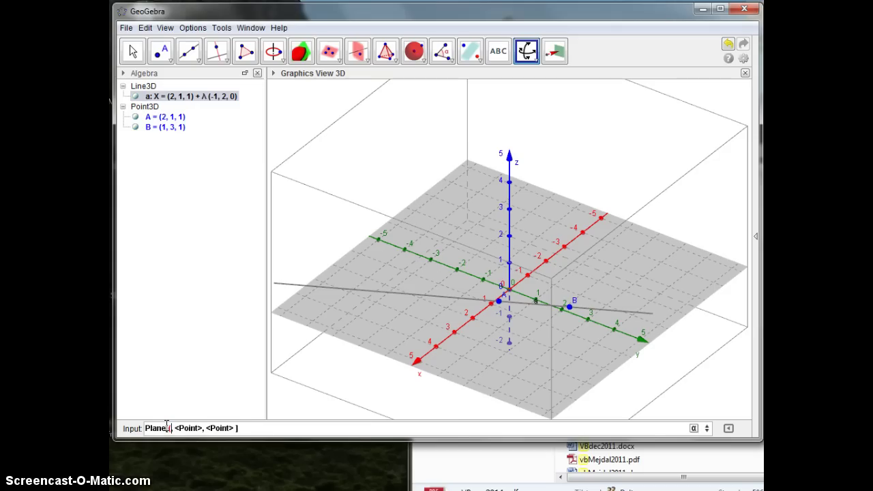
type("(2, 2, 0)")
type(")")
type(",")
type("(")
type("3,2,1")
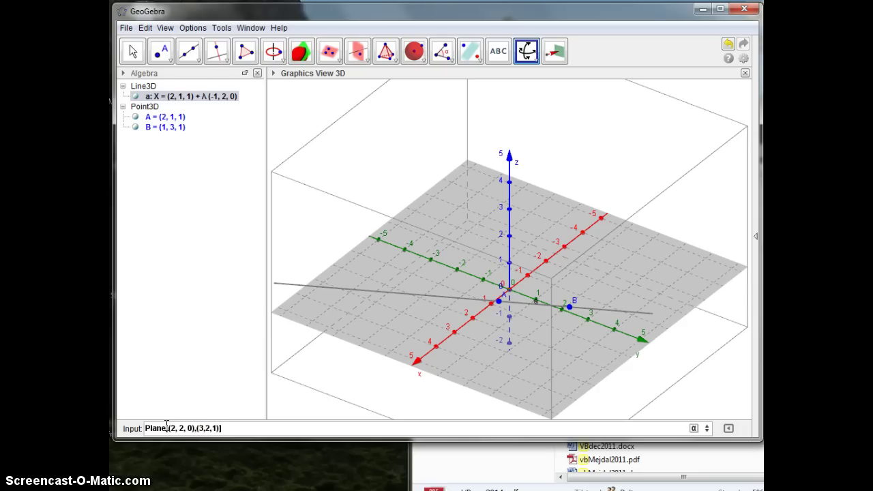
type(",")
type("(")
type("1,1,1")
key("Return")
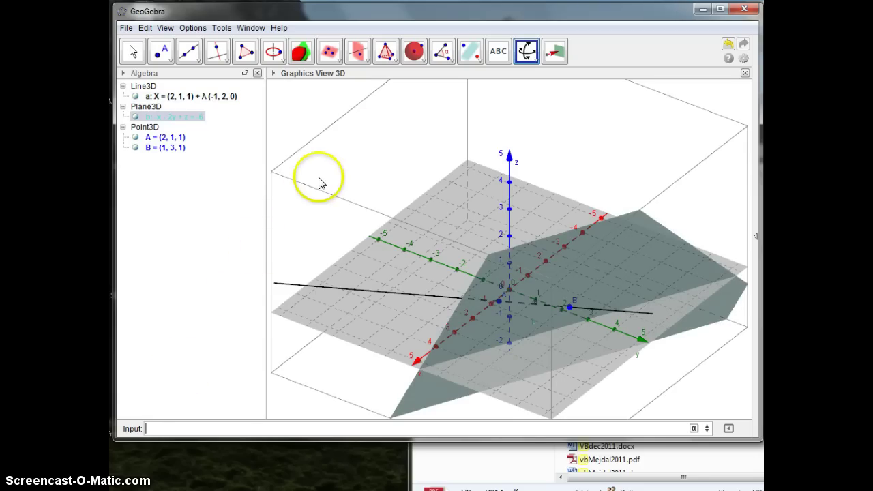
Step: Hide points A and B in the 3D view
left_click(569, 282)
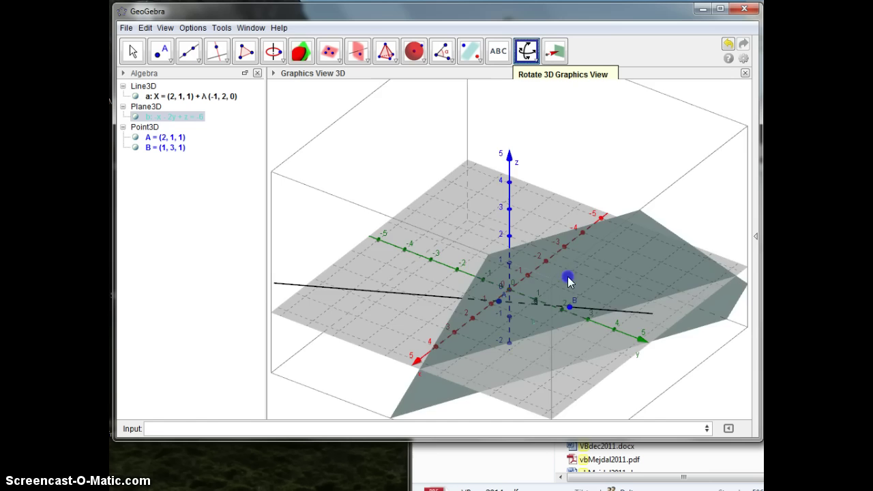
mouse_move(570, 282)
left_mouse_down()
mouse_move(577, 253)
mouse_move(598, 266)
mouse_move(607, 259)
mouse_move(604, 266)
mouse_move(579, 257)
mouse_move(610, 259)
mouse_move(577, 267)
left_mouse_up()
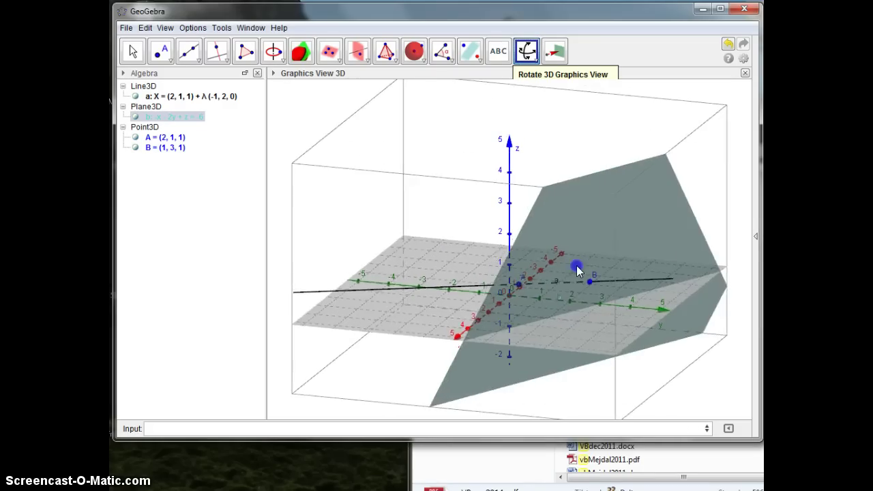
left_click(135, 147)
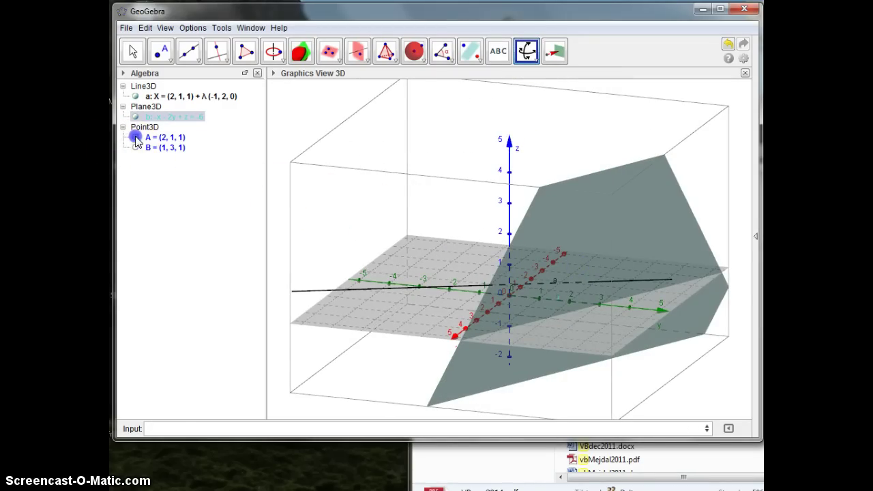
left_click(135, 138)
Step: Find the intersection of line a and plane b with the Intersect command
left_click(165, 427)
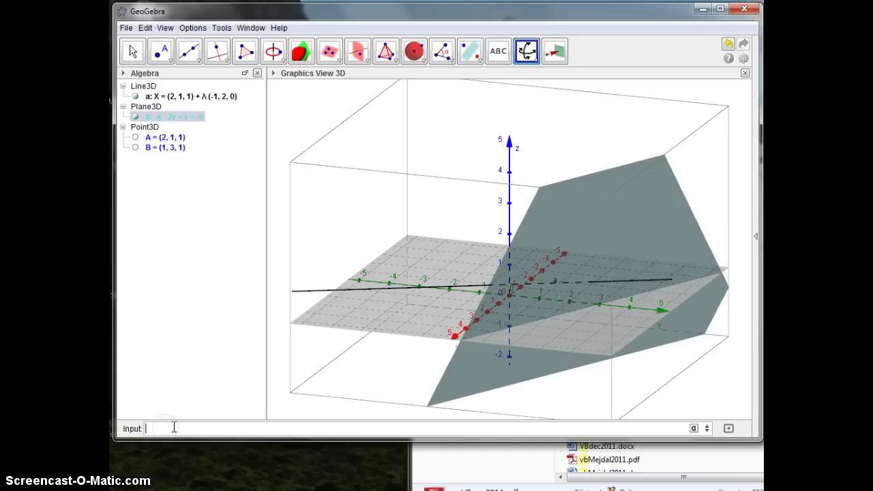
type("inter")
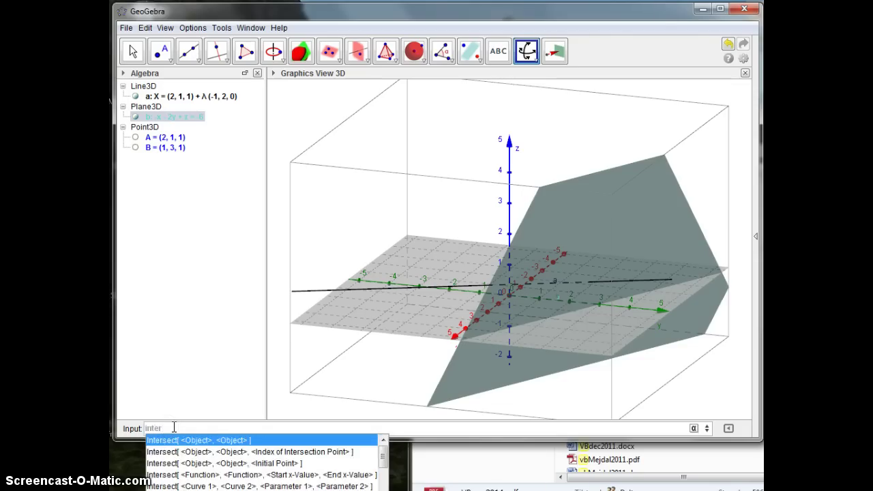
key("Return")
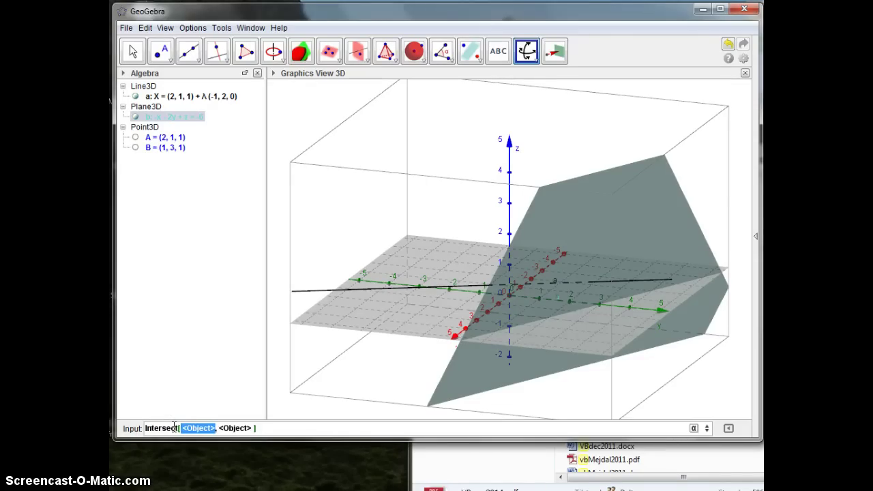
left_click(150, 99)
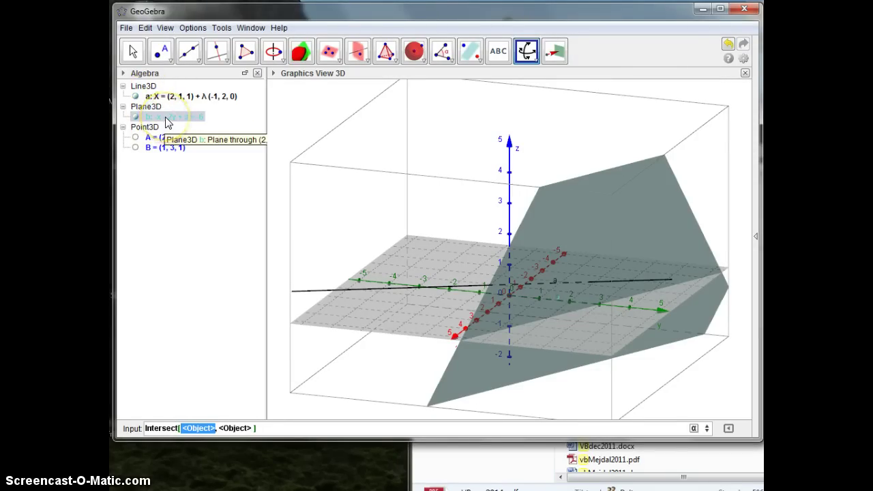
left_click(218, 447)
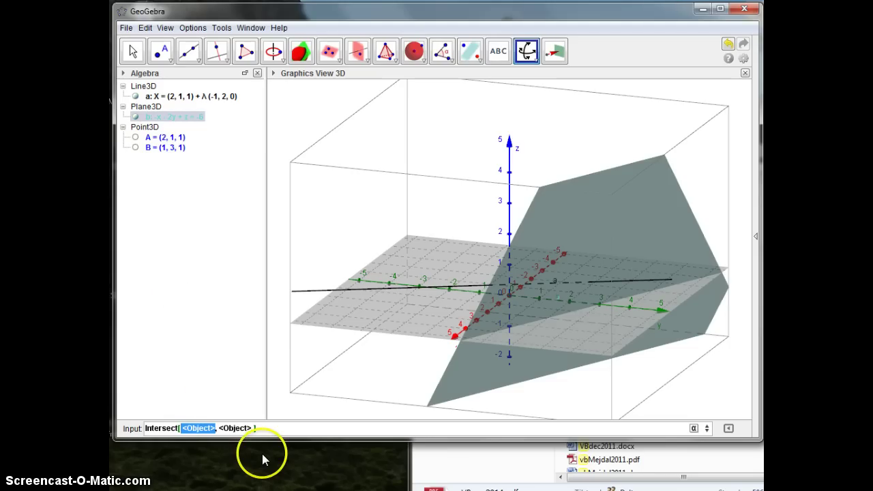
type("a")
key("Tab")
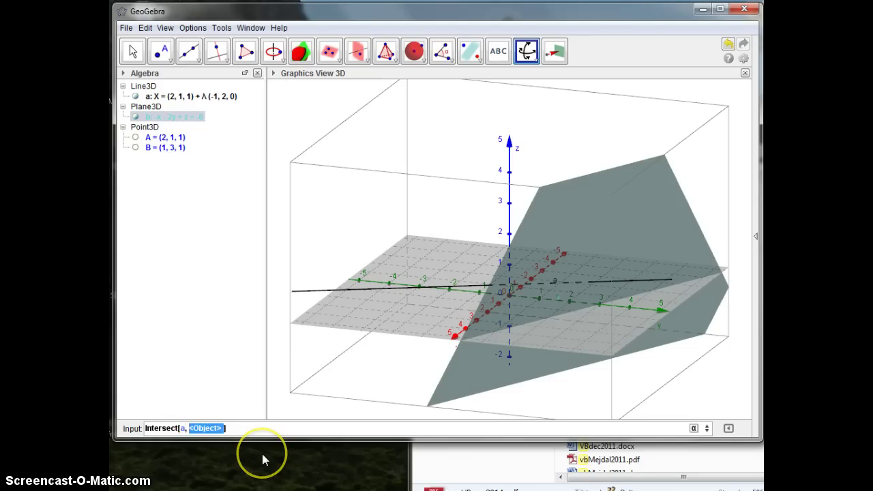
type("b")
key("Return")
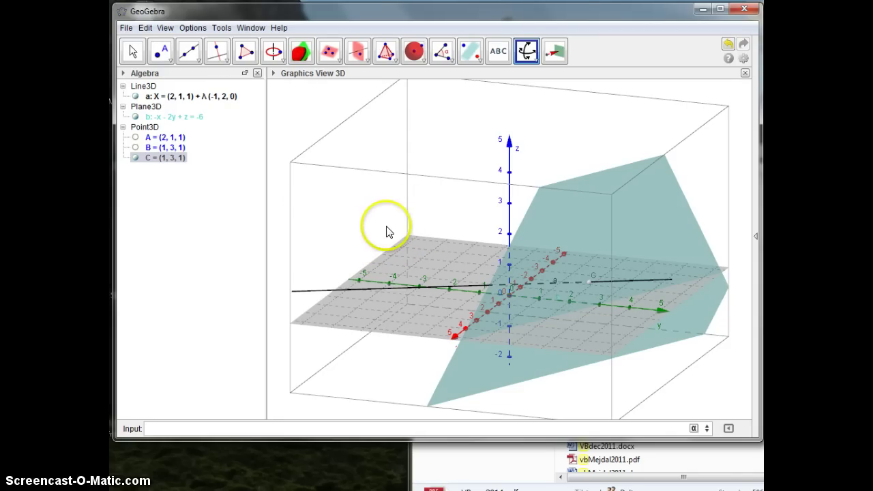
Step: Colour the intersection point C red and set its point size to 5
right_click_drag(459, 216, 439, 225)
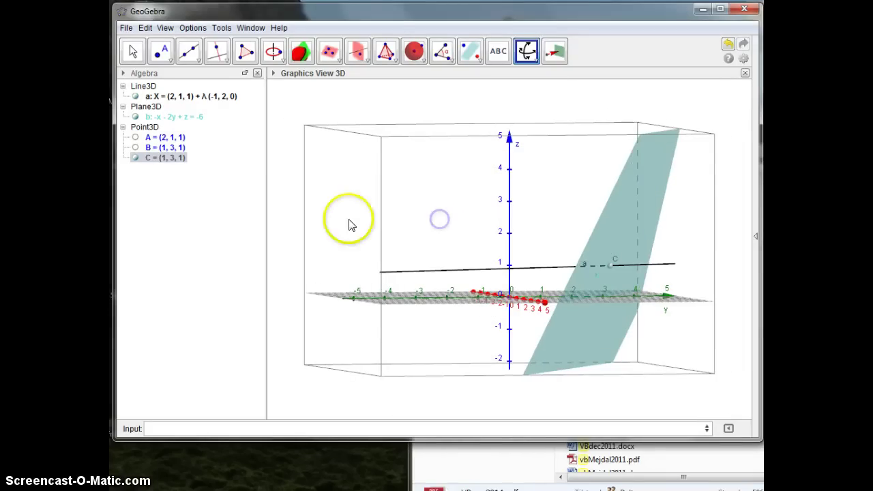
right_click(156, 158)
left_click(203, 273)
left_click(374, 104)
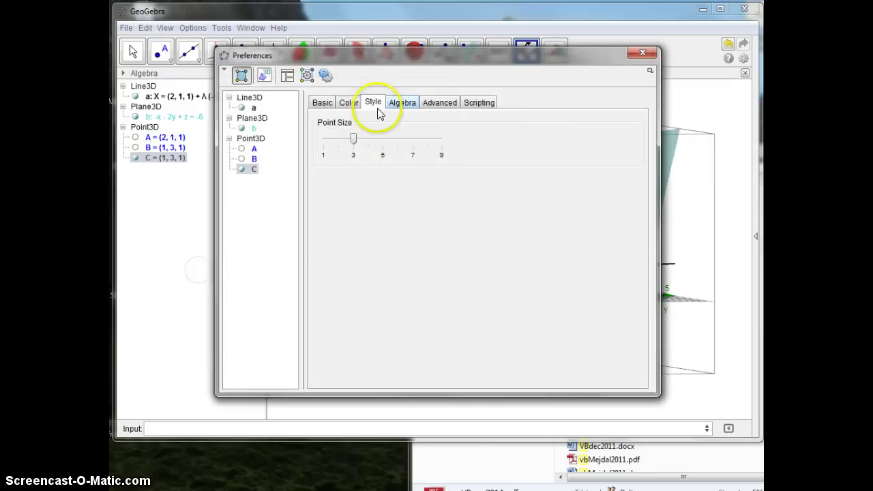
left_click(349, 103)
left_click(335, 127)
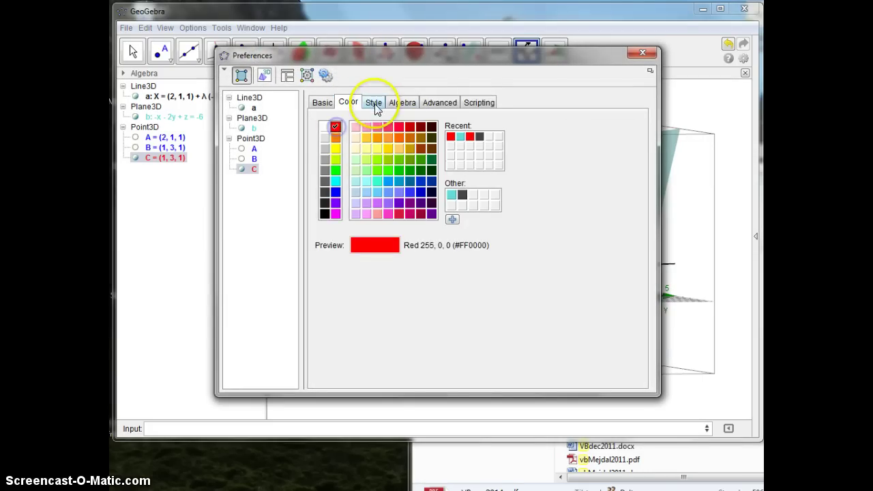
left_click(374, 103)
left_click(382, 139)
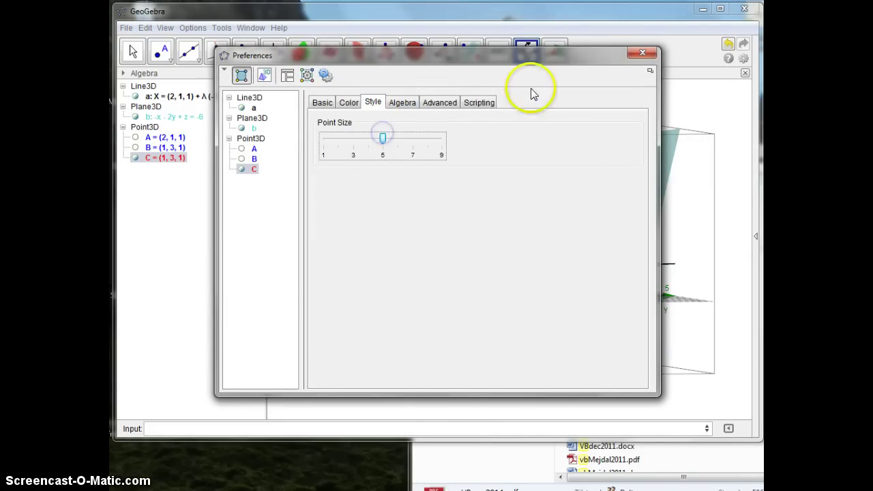
left_click(641, 53)
Step: Hide the intersection point C and consult the task sheet for the sphere exercise
left_click(541, 293)
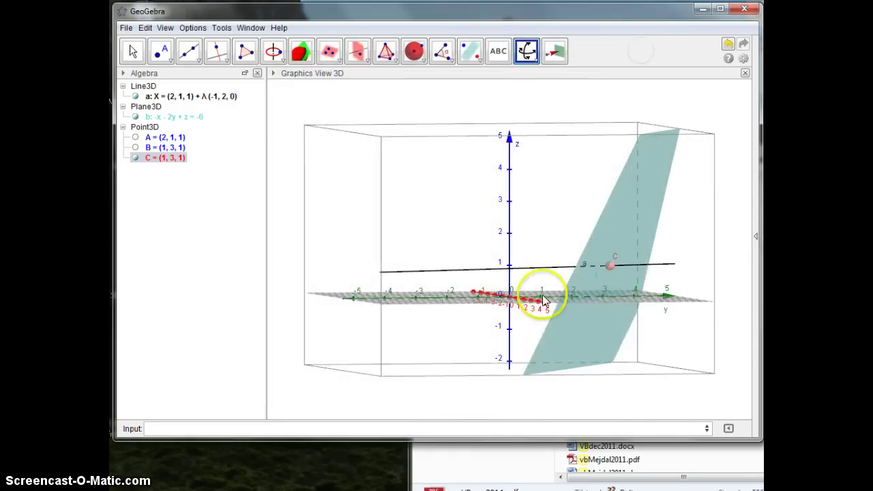
mouse_move(514, 297)
left_mouse_down()
mouse_move(509, 306)
mouse_move(506, 288)
mouse_move(509, 304)
left_mouse_up()
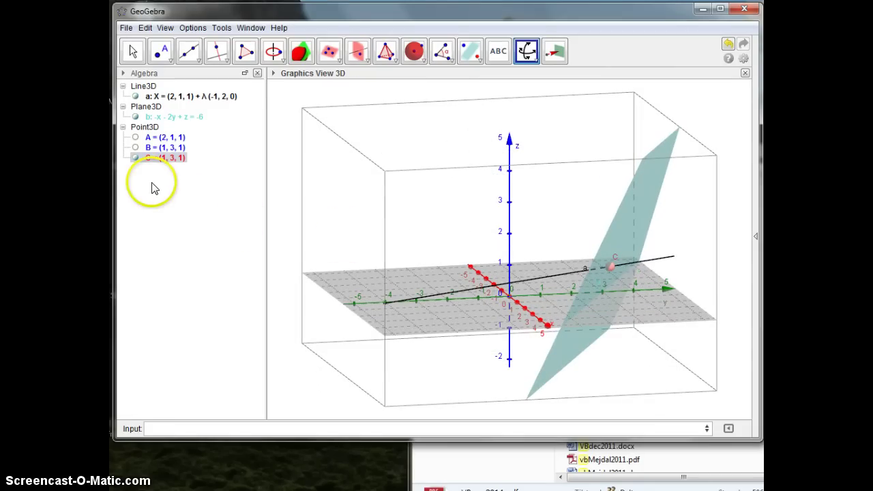
left_click(135, 157)
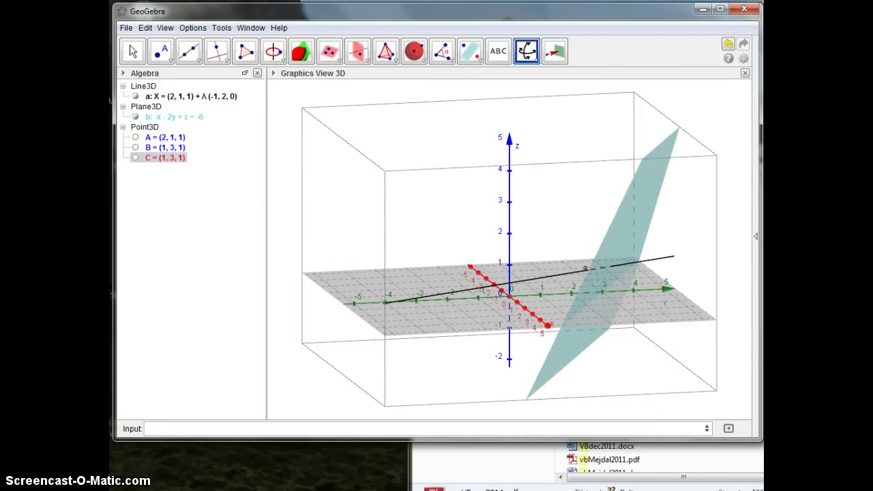
key("alt+Tab")
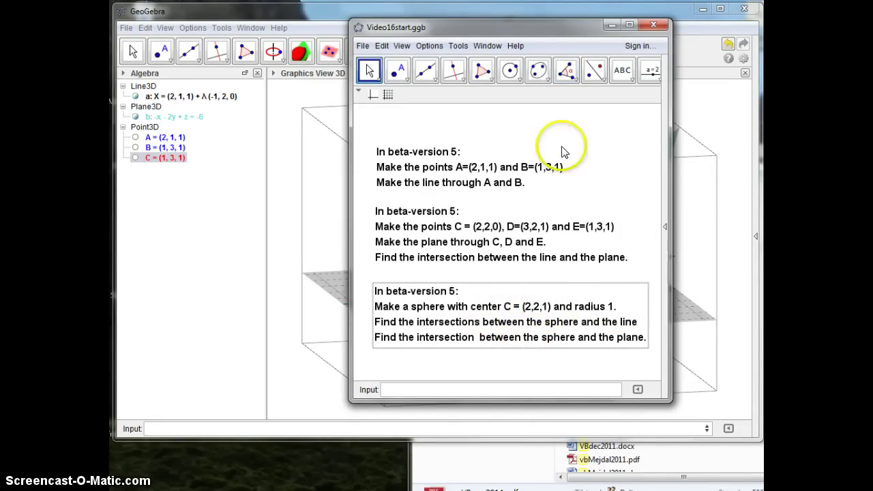
left_click_drag(529, 29, 872, 76)
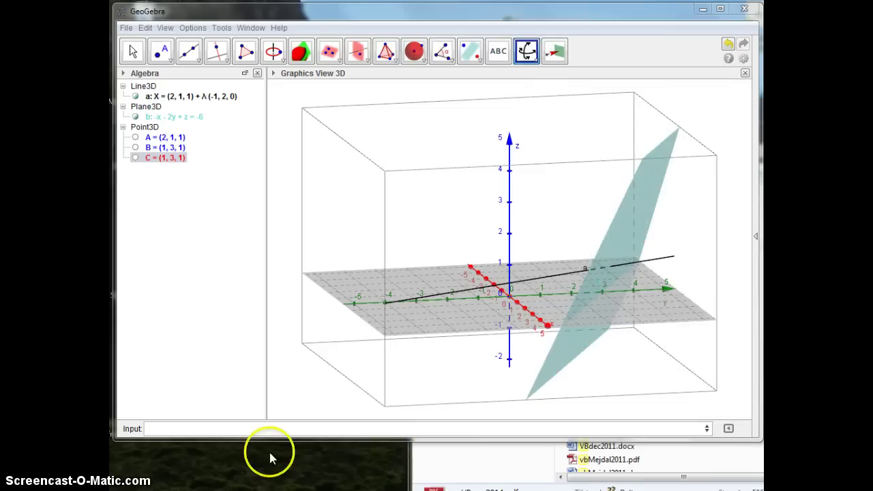
Step: Create a sphere centred at (2,2,1) with radius 1, and hide plane b and line a
left_click(196, 428)
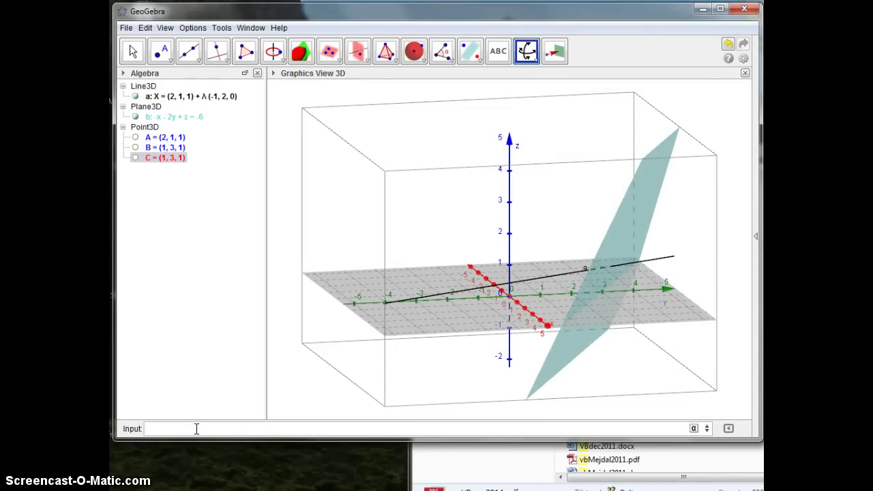
type("sph")
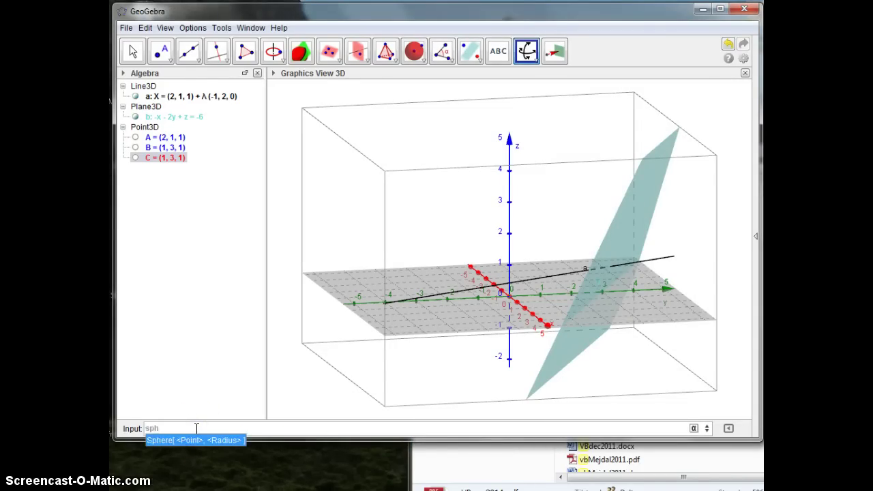
key("Return")
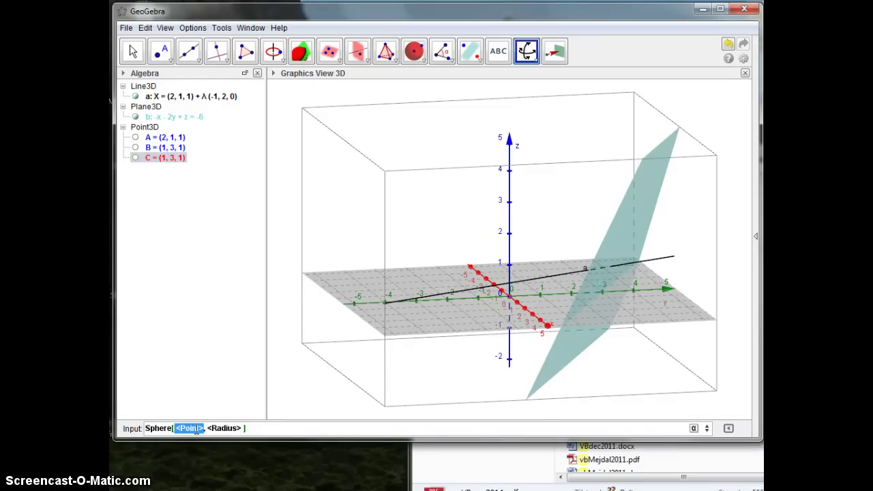
type("(2, 2,1),1")
key("Return")
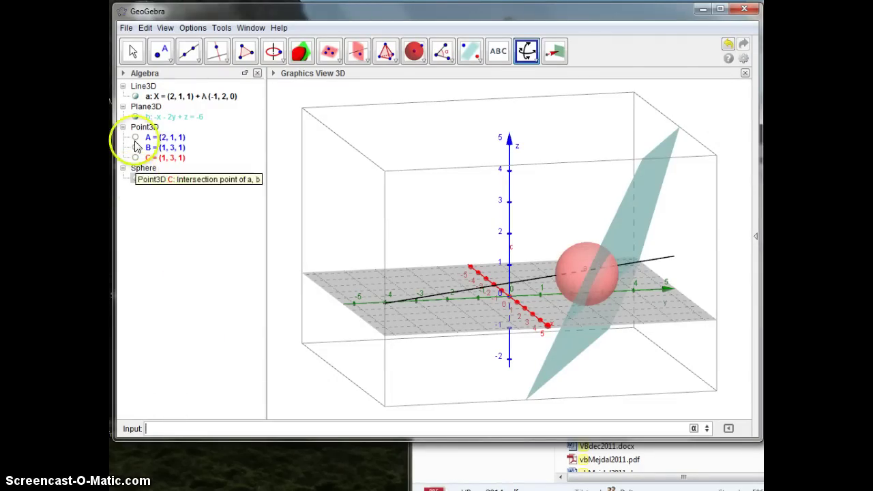
left_click(135, 117)
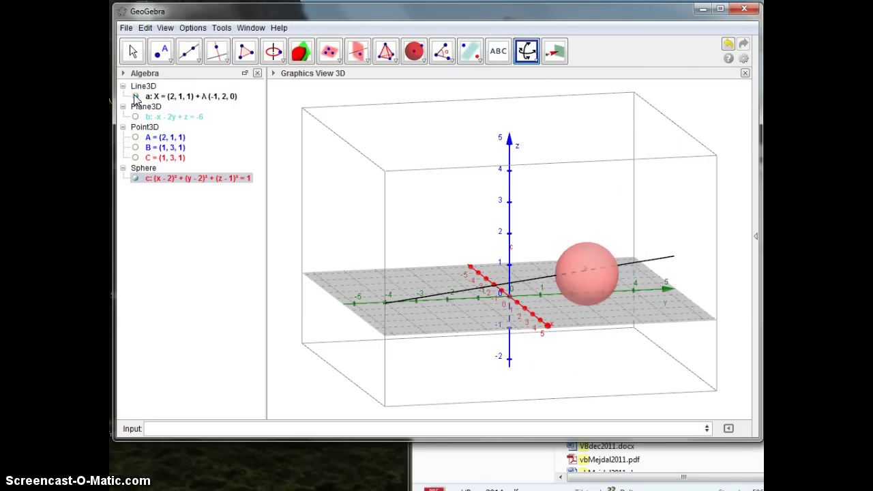
left_click(135, 96)
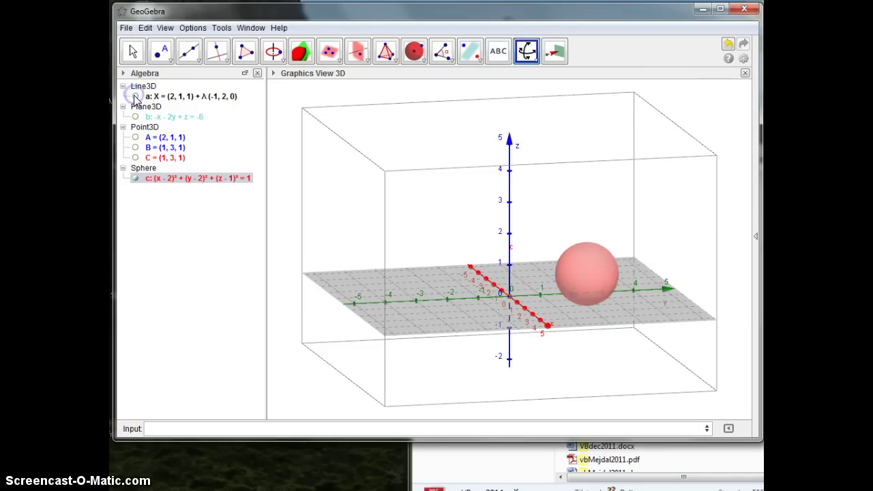
Step: Try to define the sphere's centre with the entry centerS=(2,2,1), then undo it
left_click(168, 426)
type("cen")
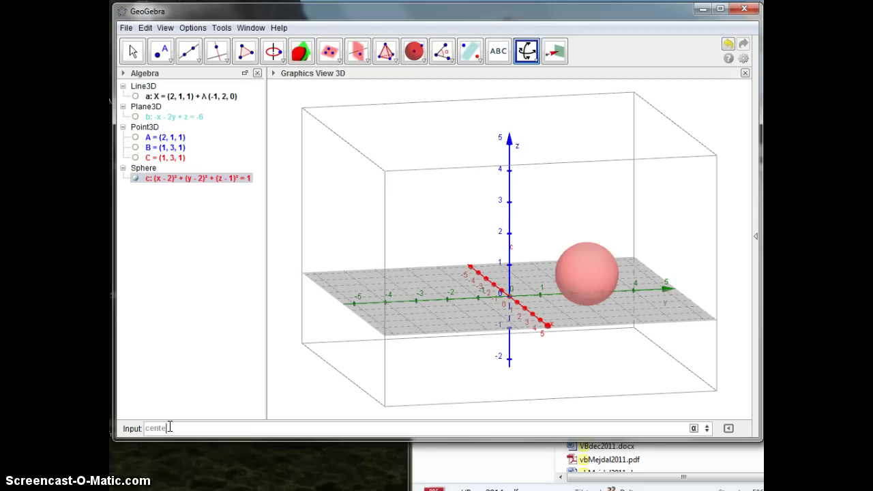
type("r")
key("Escape")
type("S=(2,2,1)")
key("Return")
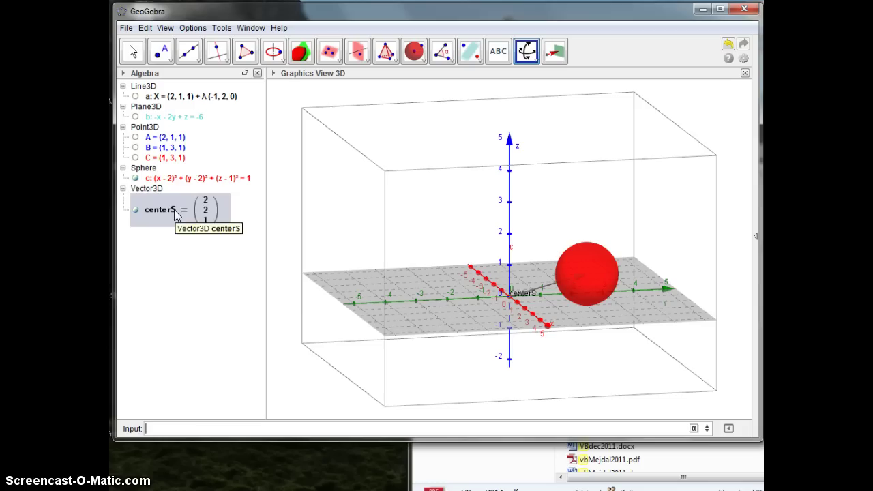
key("ctrl+z")
Step: Define the sphere's centre as a point with the entry CenetrS=(2,2,1)
left_click(168, 424)
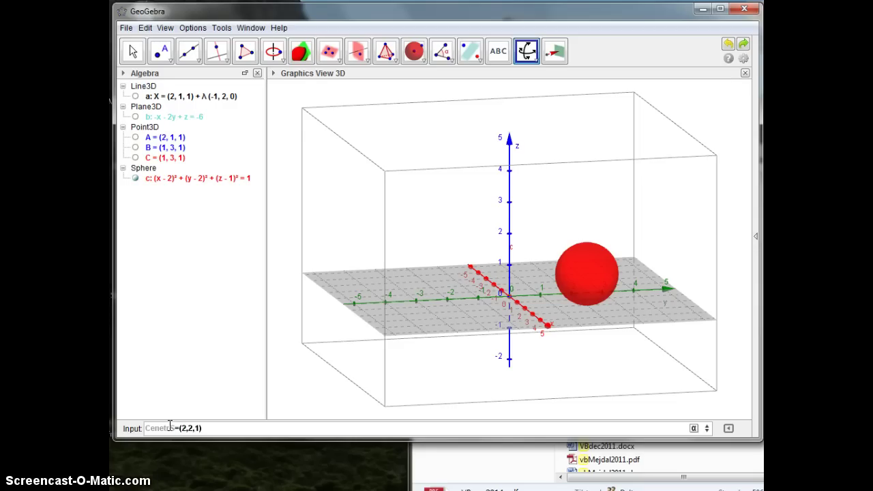
key("Return")
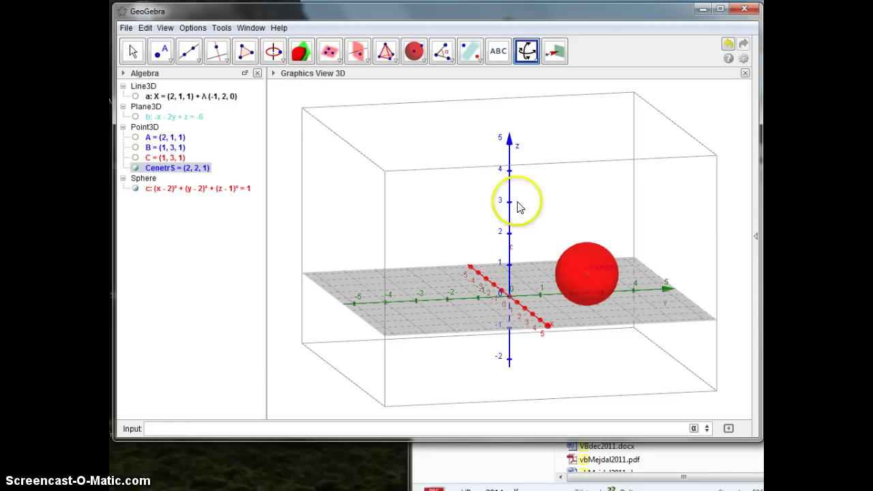
Step: Hide the sphere briefly to inspect its centre point, show it again and hide the point CenetrS
left_click_drag(616, 312, 591, 309)
left_click(139, 191)
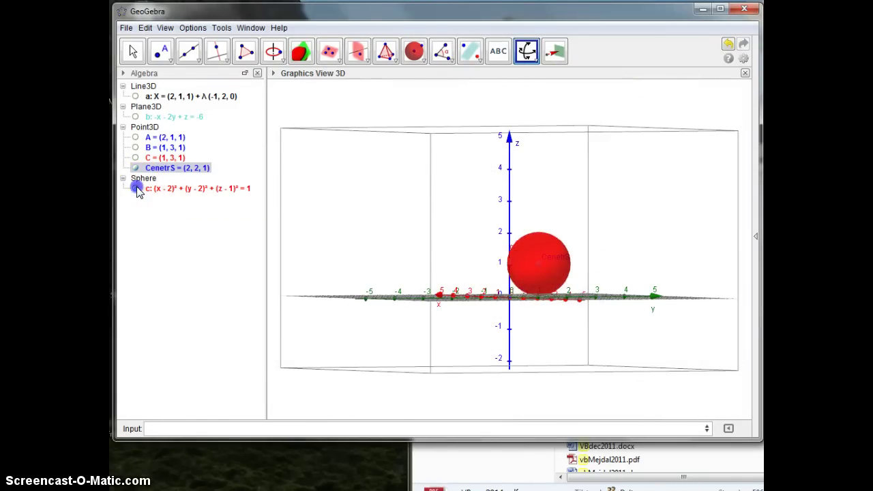
left_click(136, 188)
left_click(136, 188)
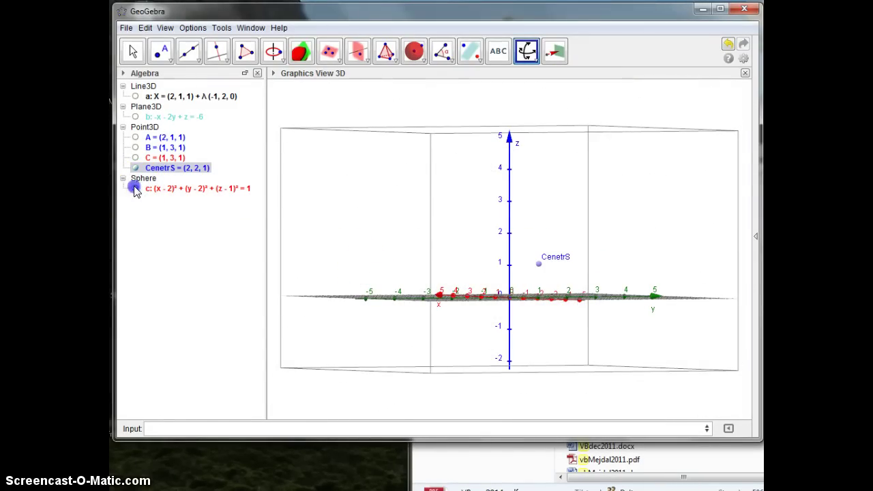
left_click_drag(467, 307, 442, 297)
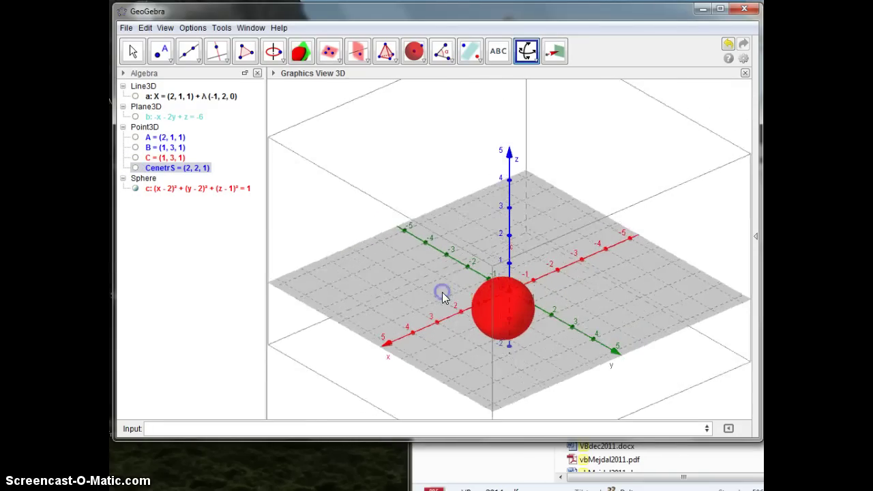
Step: Show line a and find its intersections with sphere c using the Intersect command
left_click(135, 96)
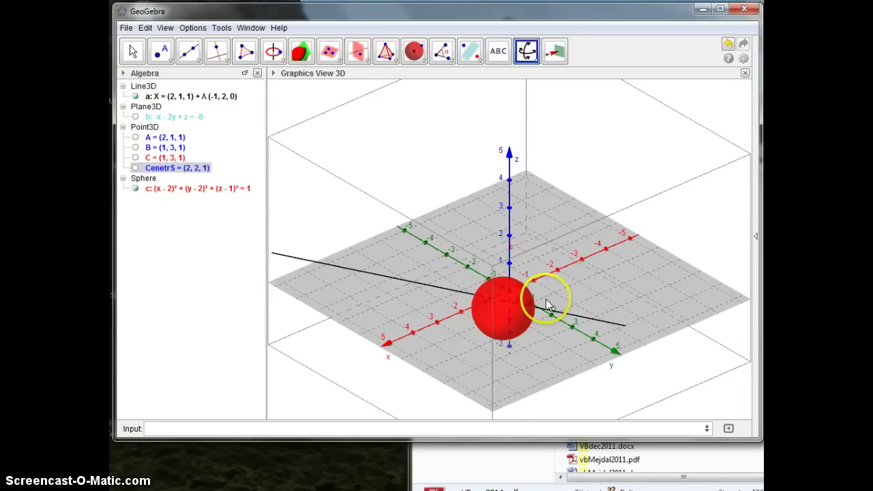
left_click(237, 428)
type("inter")
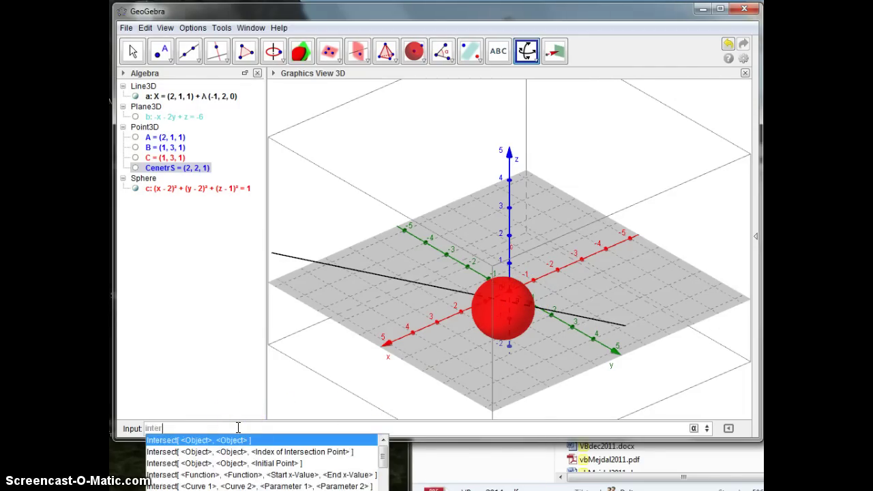
key("Return")
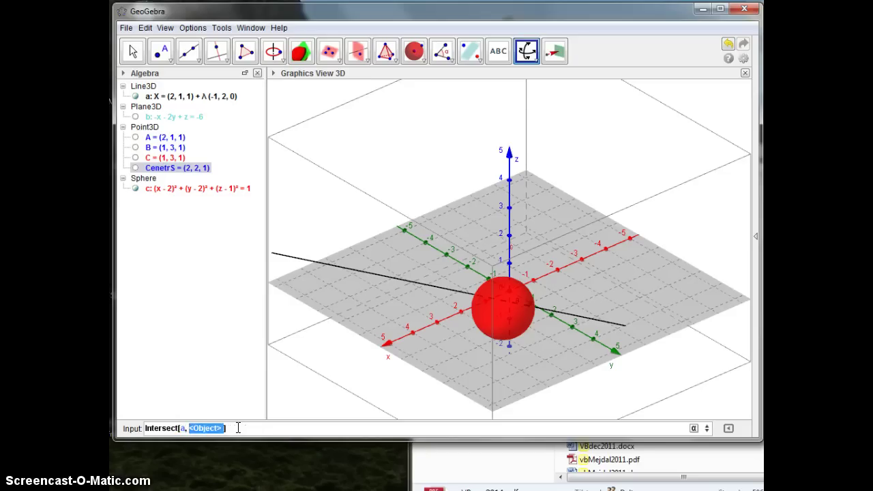
key("Return")
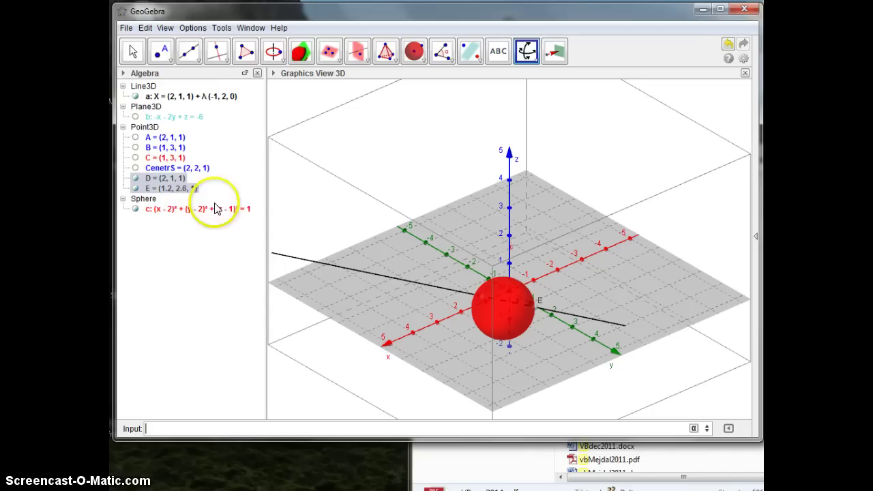
Step: Colour the intersection points D and E blue
right_click(170, 183)
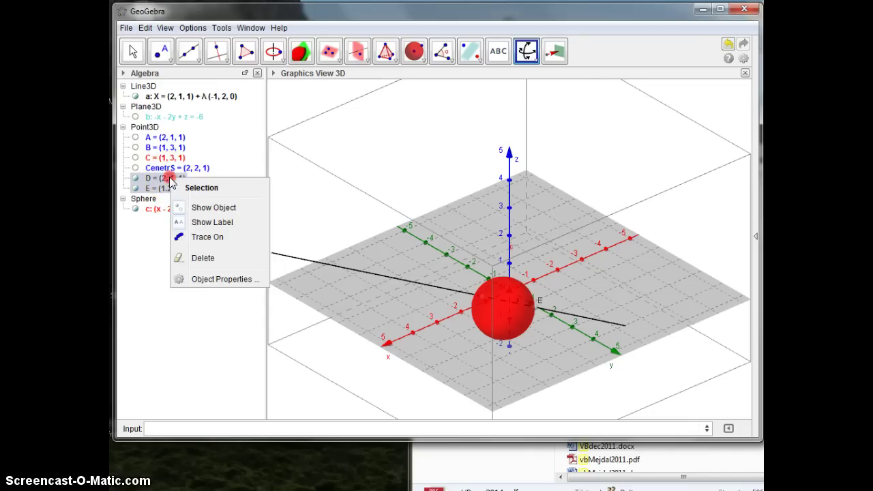
left_click(204, 279)
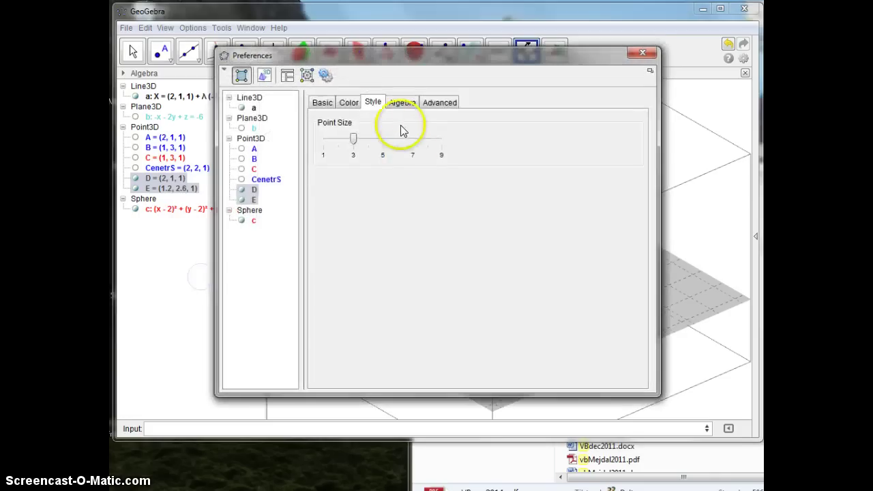
left_click(349, 104)
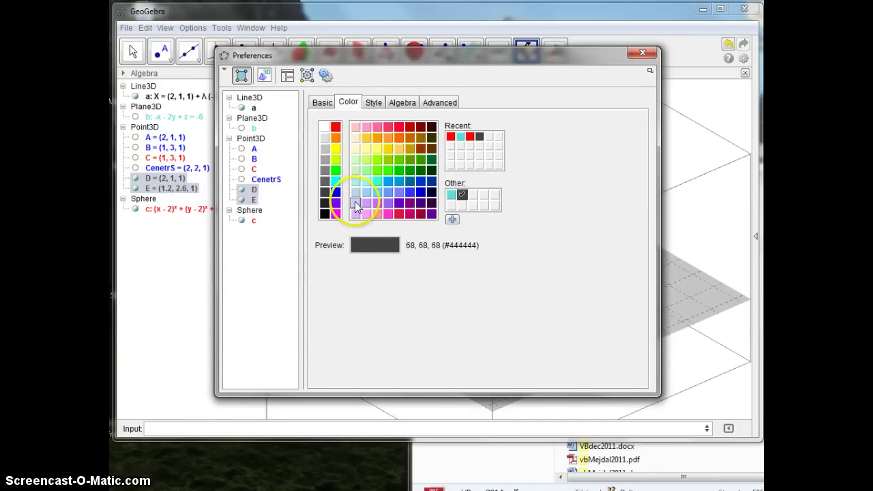
left_click(335, 191)
left_click(373, 104)
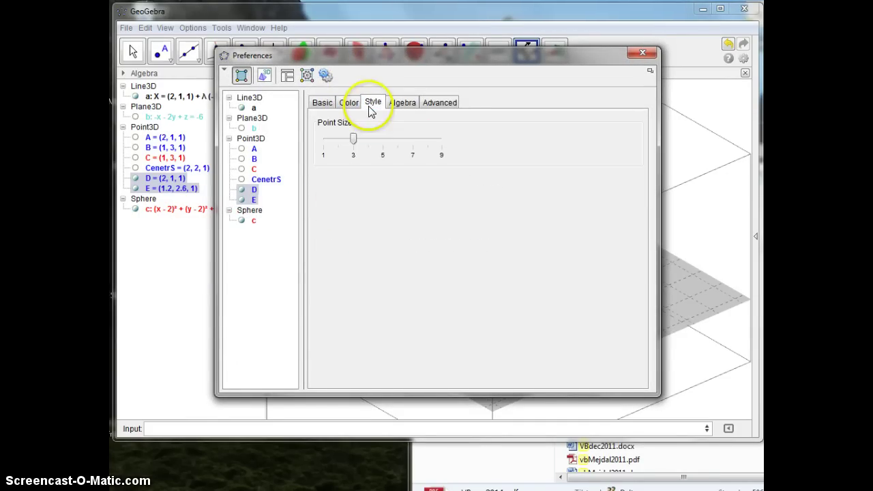
left_click(642, 53)
Step: Examine where line a passes through the sphere at points D and E from several angles and zoom levels
left_click_drag(508, 329, 470, 295)
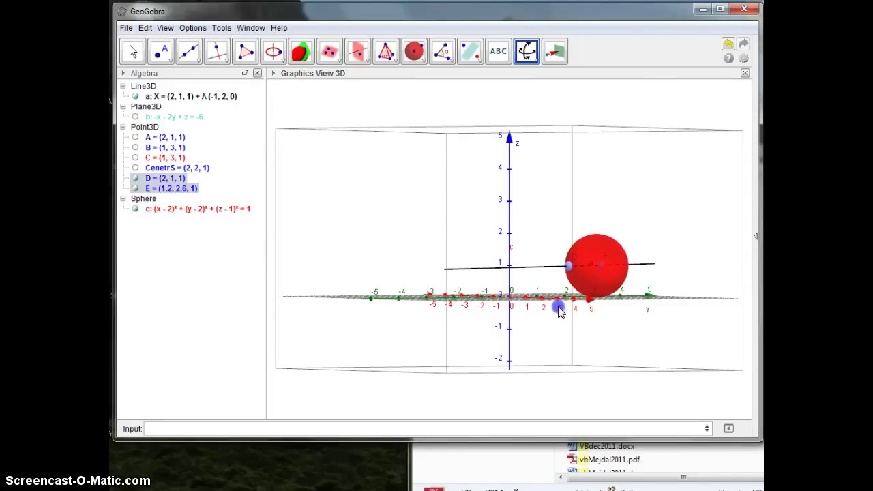
left_click_drag(526, 312, 515, 332)
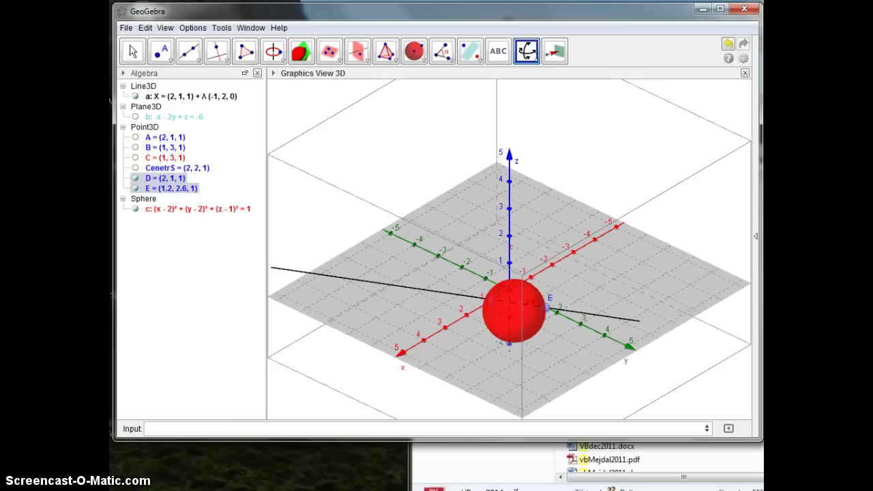
left_click(534, 61)
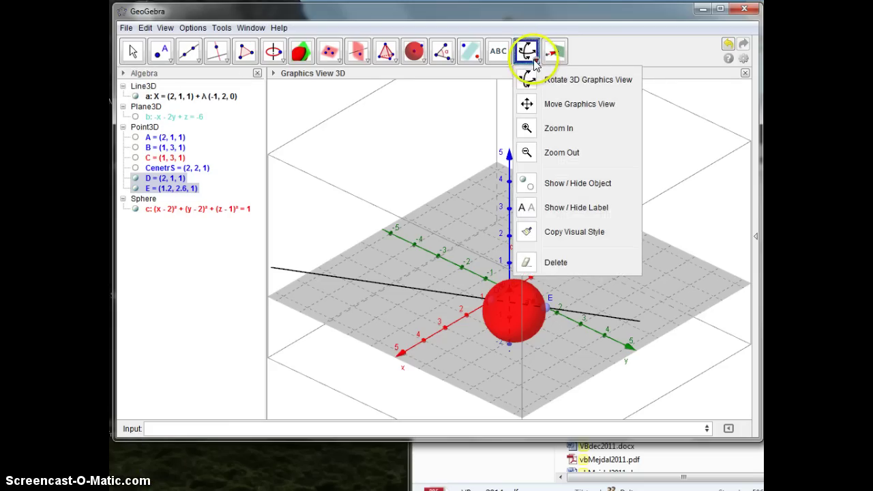
left_click(519, 129)
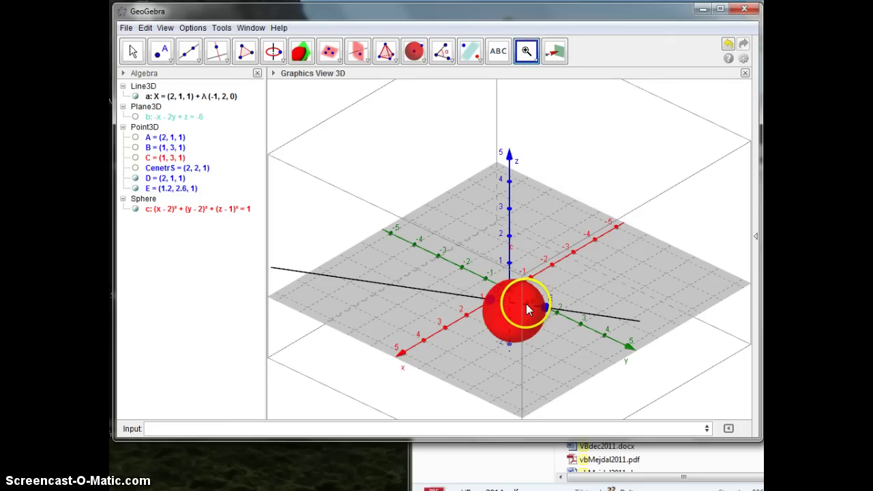
left_click(527, 306)
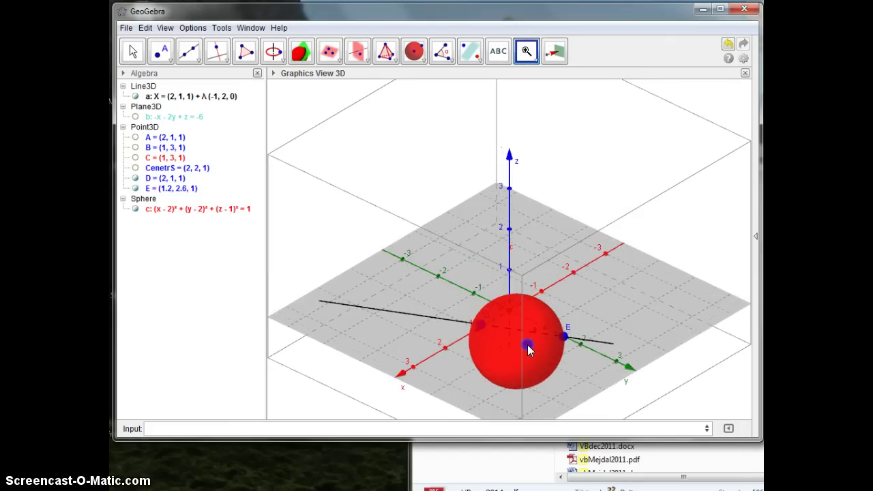
left_click(527, 344)
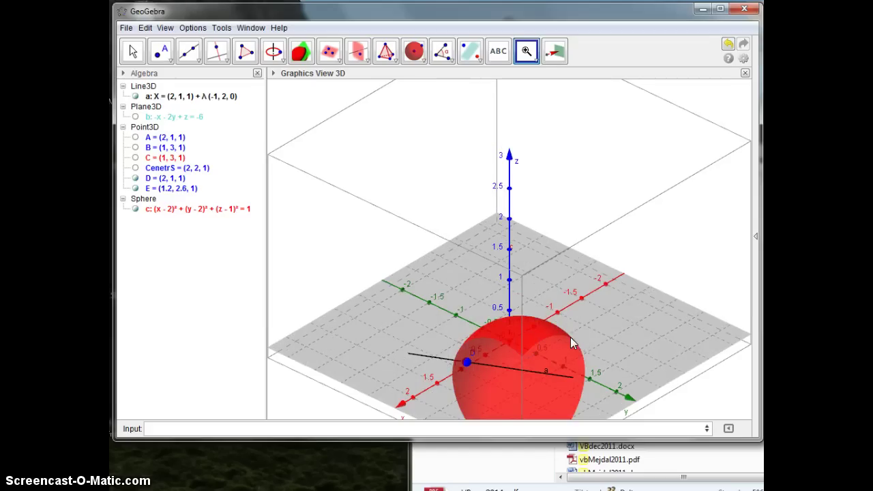
left_click(526, 54)
left_click(529, 80)
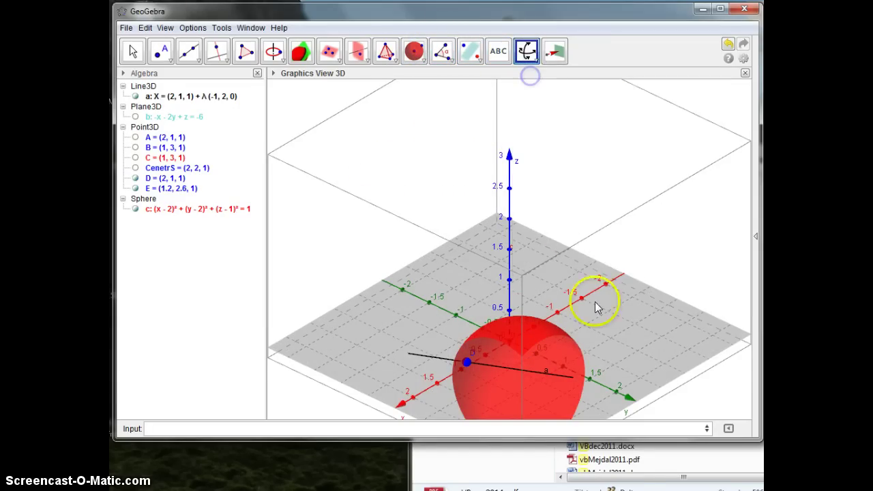
mouse_move(594, 298)
left_mouse_down()
mouse_move(601, 311)
mouse_move(536, 312)
mouse_move(606, 311)
left_mouse_up()
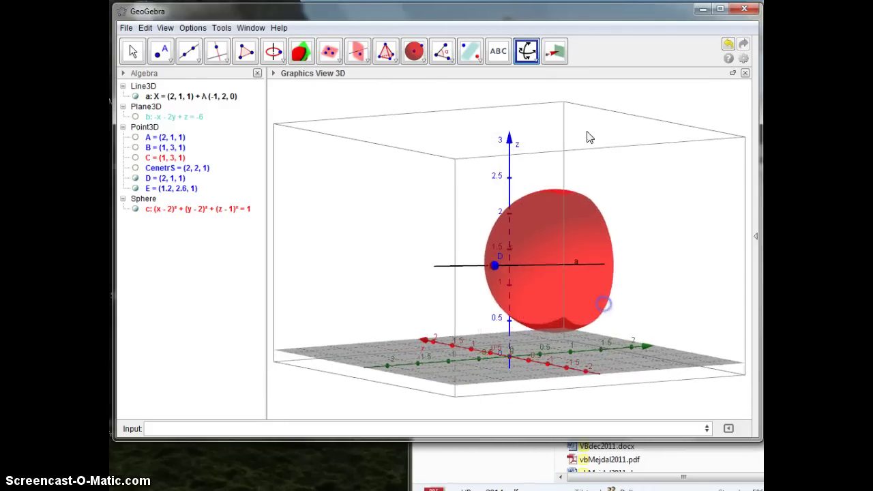
left_click(527, 52)
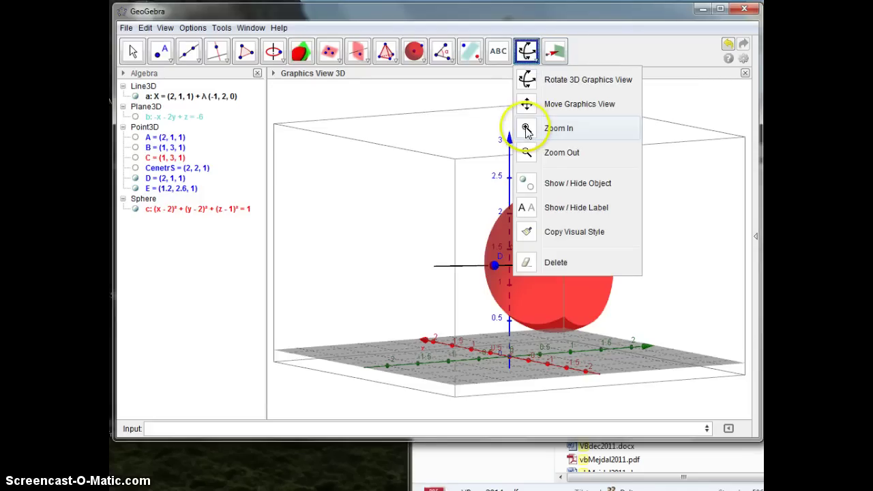
left_click(526, 152)
left_click(508, 258)
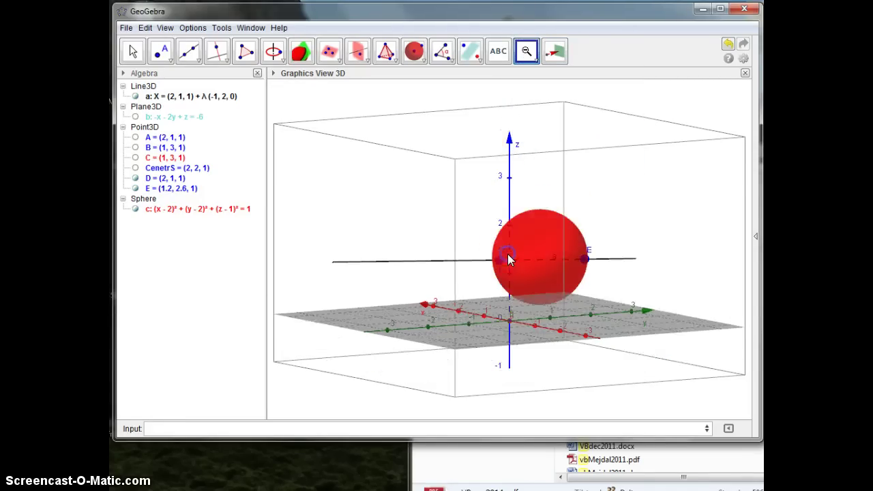
left_click(528, 51)
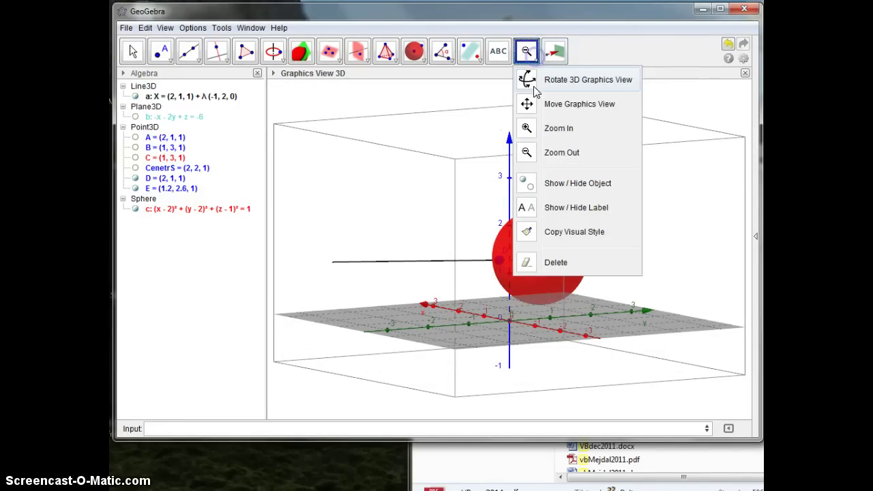
left_click(531, 81)
left_click_drag(621, 232, 594, 237)
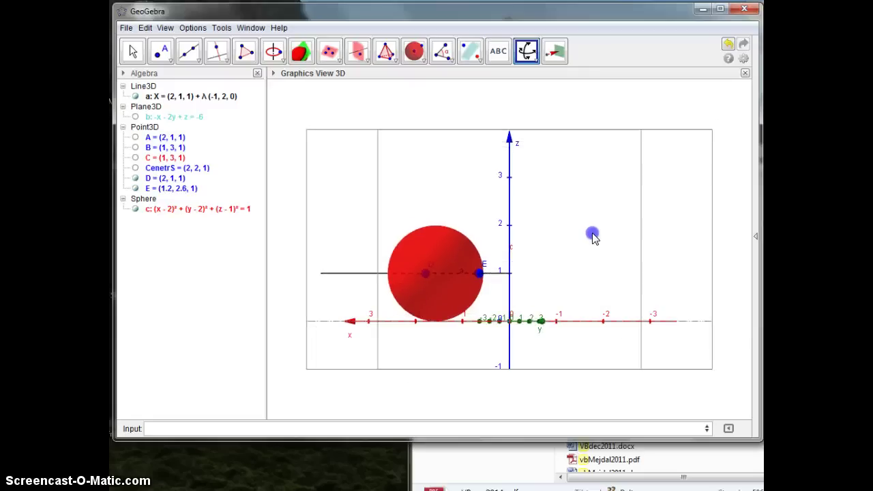
Step: Hide line a and the intersection point D in the 3D view
left_click(135, 96)
left_click(135, 178)
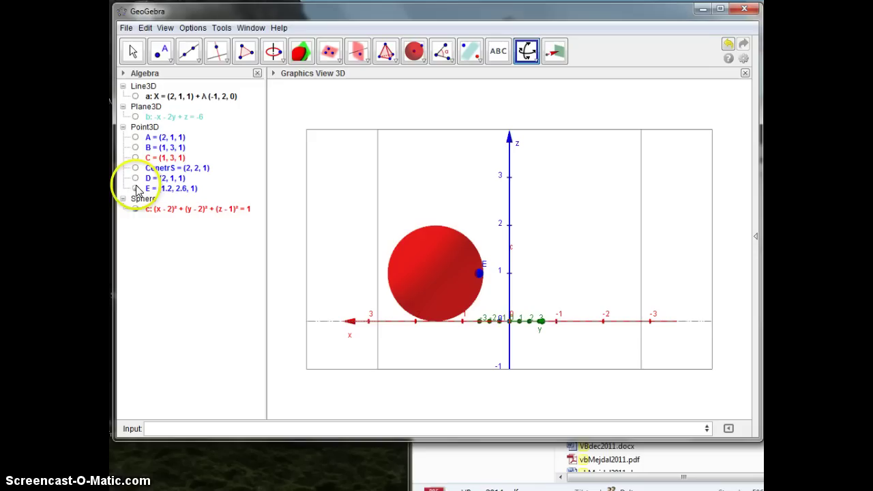
left_click(135, 188)
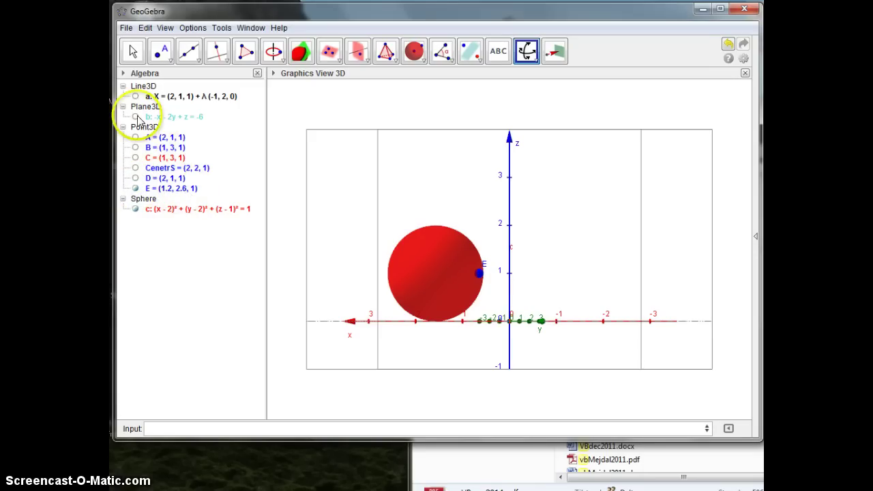
Step: Show plane b and find its intersection curve with sphere c using the Intersect command
left_click(136, 116)
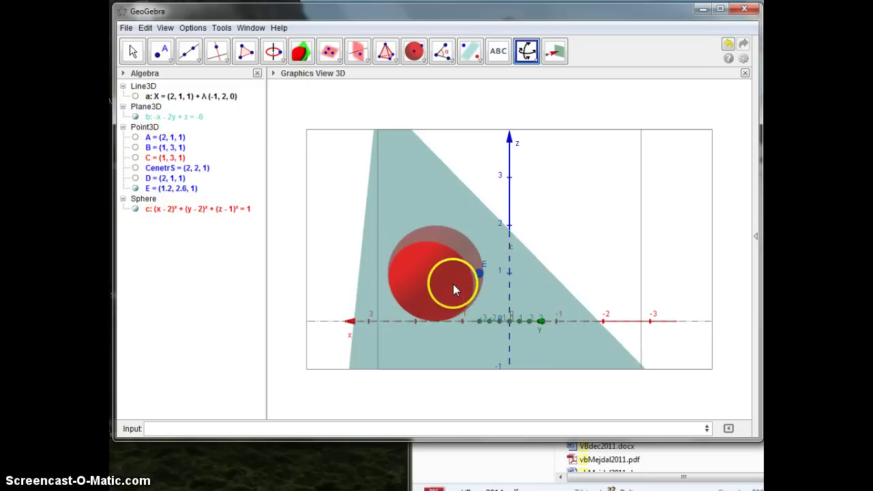
mouse_move(453, 284)
left_mouse_down()
mouse_move(473, 269)
mouse_move(450, 278)
left_mouse_up()
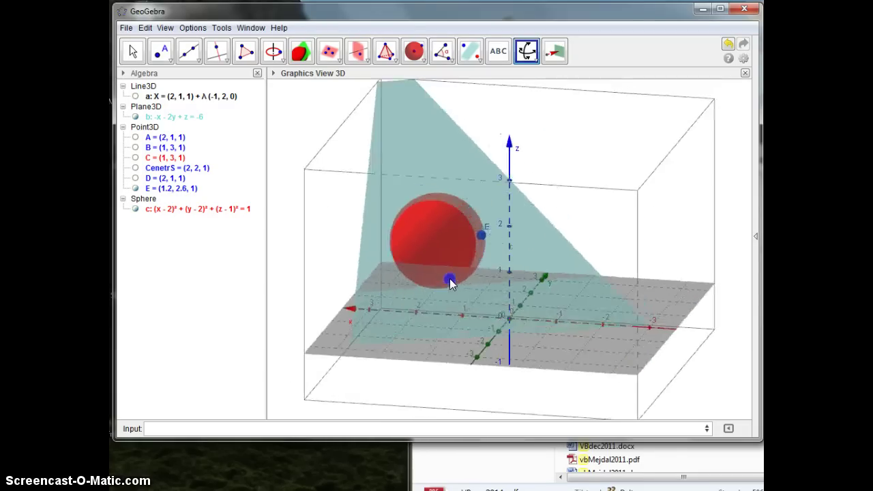
left_click(207, 428)
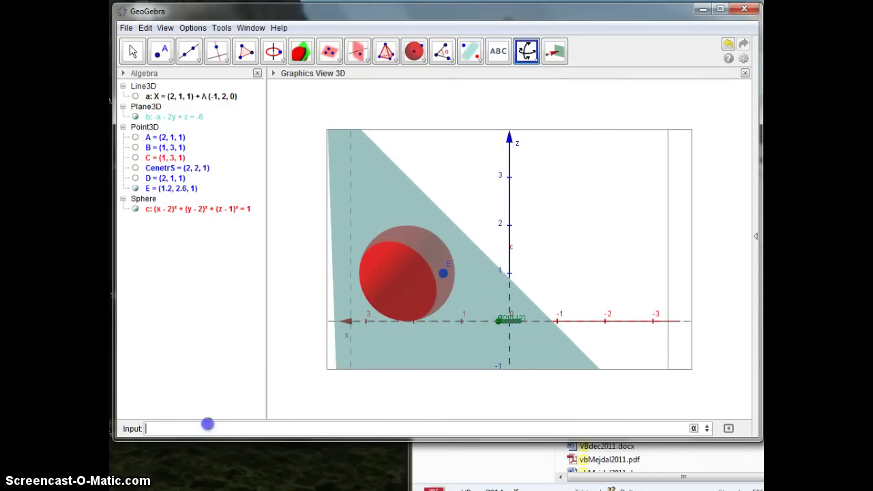
type("inter")
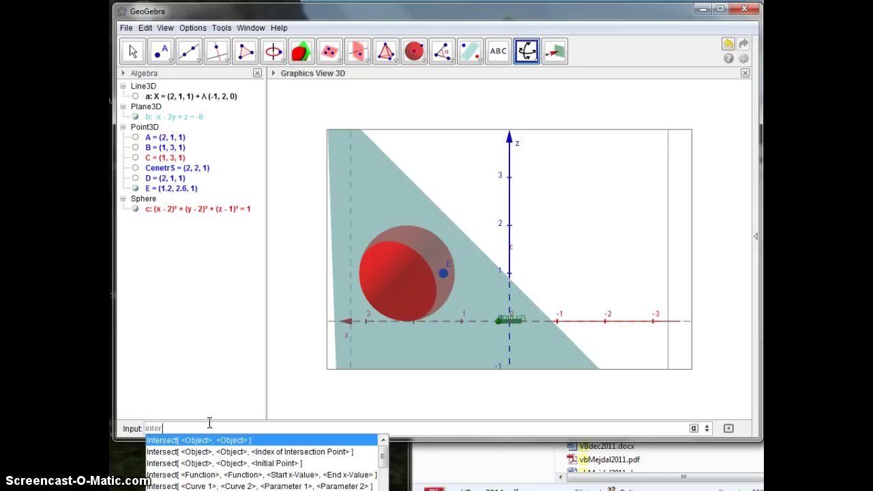
key("Return")
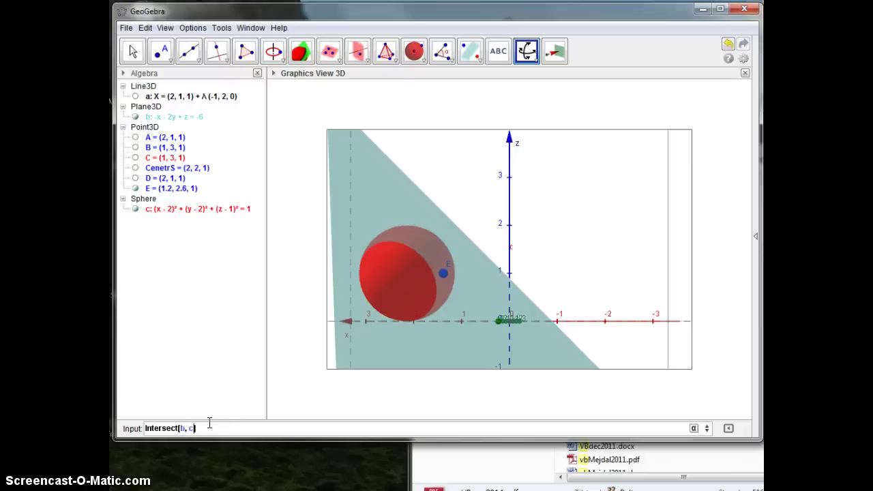
key("Return")
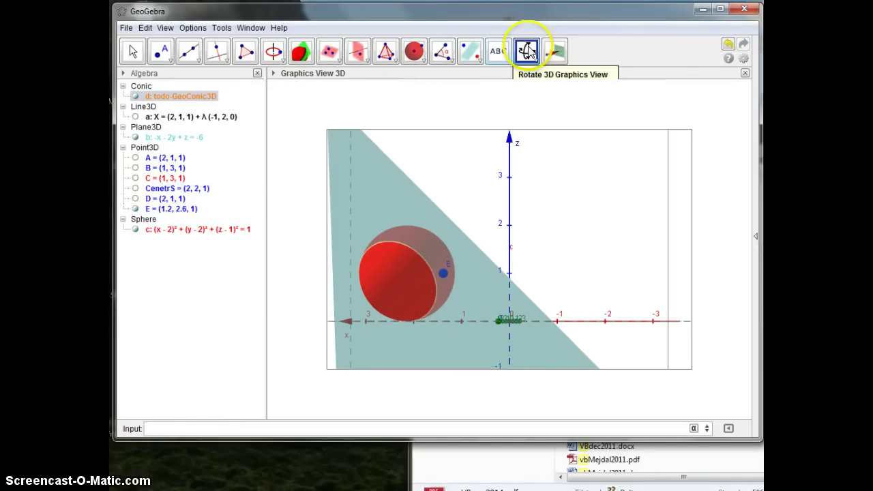
Step: Set the line thickness of intersection circle d to 5 and view the circle on the sphere at an angle
left_click(472, 281)
mouse_move(472, 279)
left_mouse_down()
mouse_move(491, 274)
mouse_move(490, 259)
mouse_move(486, 273)
left_mouse_up()
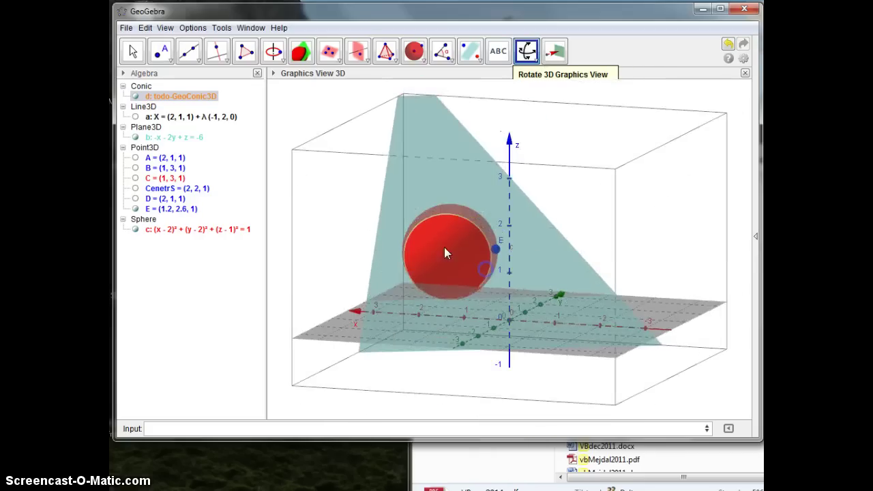
right_click(172, 96)
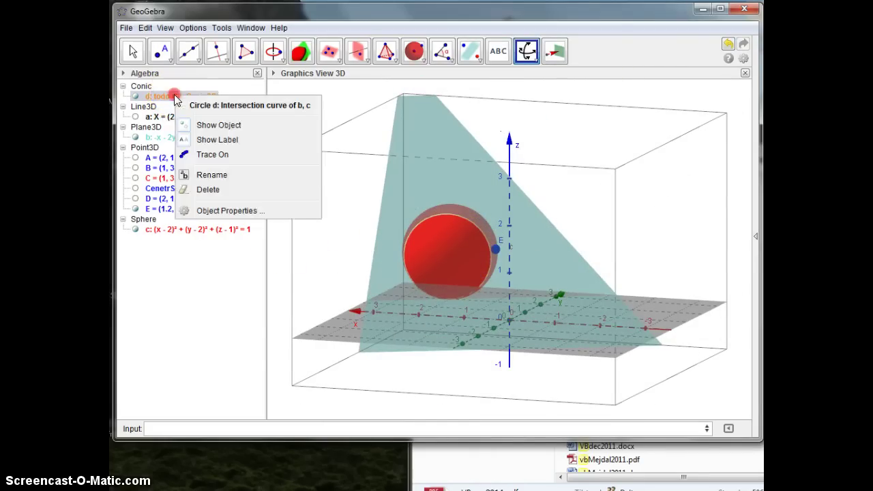
left_click(249, 211)
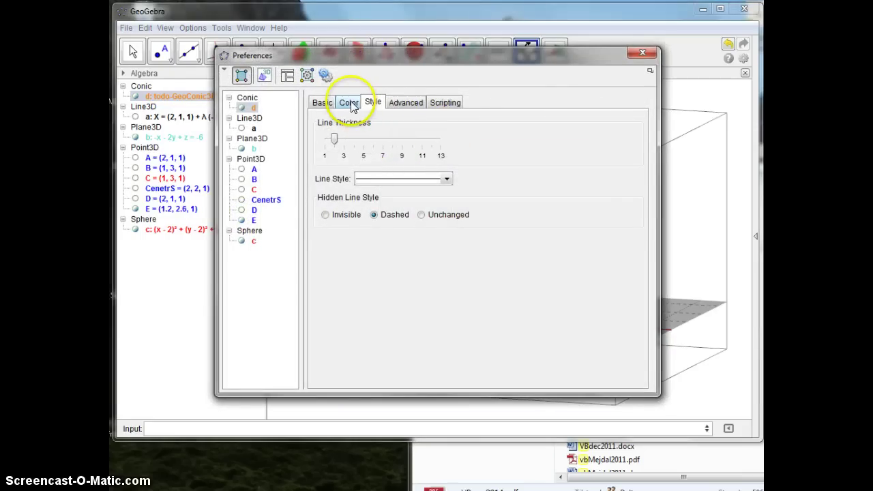
left_click(374, 139)
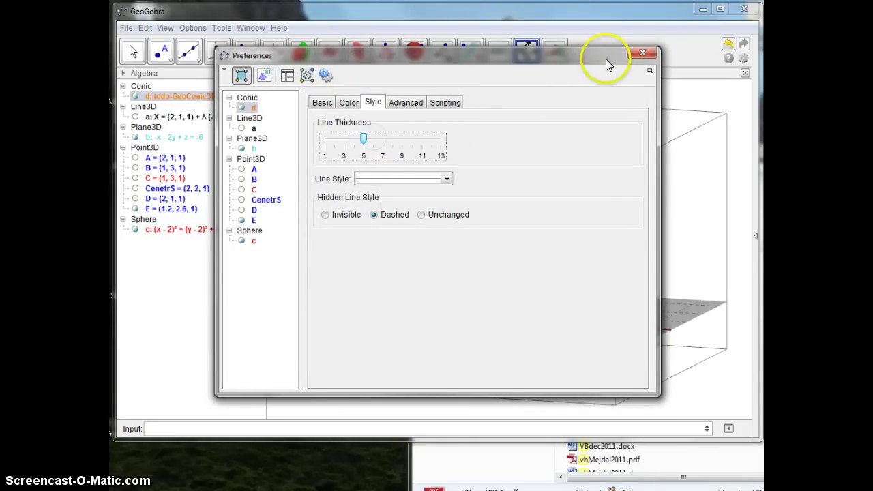
left_click(642, 54)
mouse_move(467, 271)
left_mouse_down()
mouse_move(483, 253)
mouse_move(432, 284)
mouse_move(454, 266)
left_mouse_up()
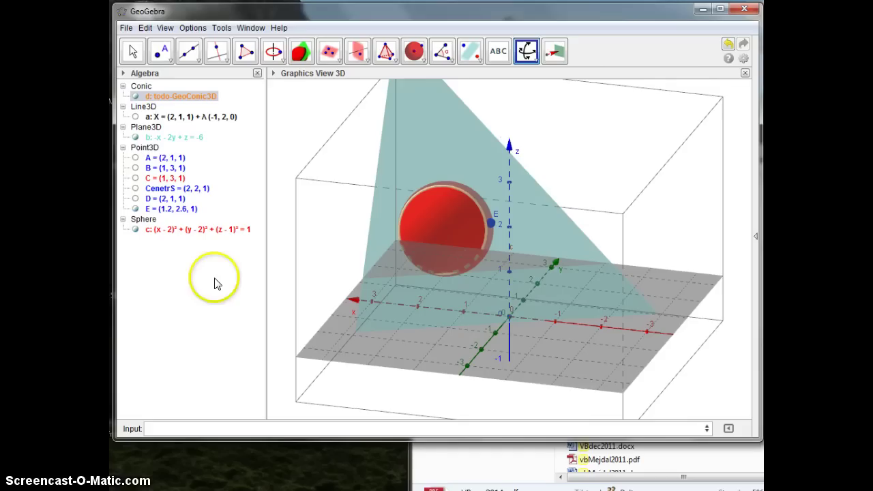
left_click(171, 153)
left_click(136, 103)
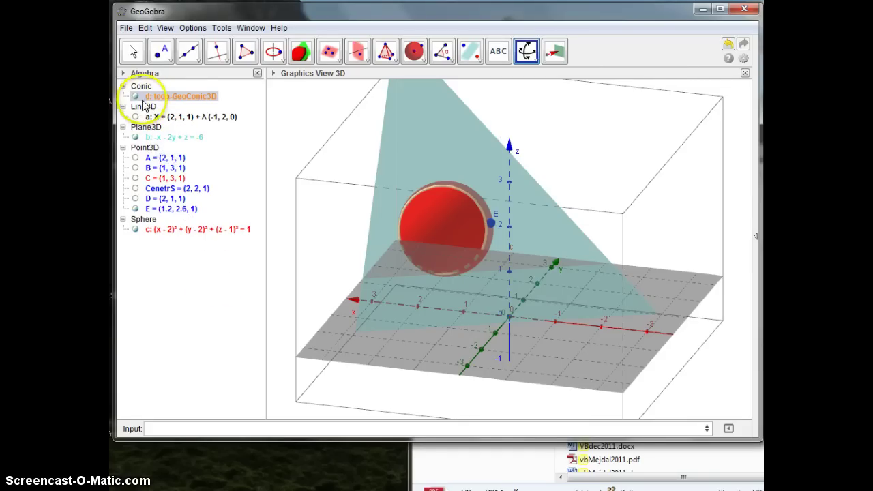